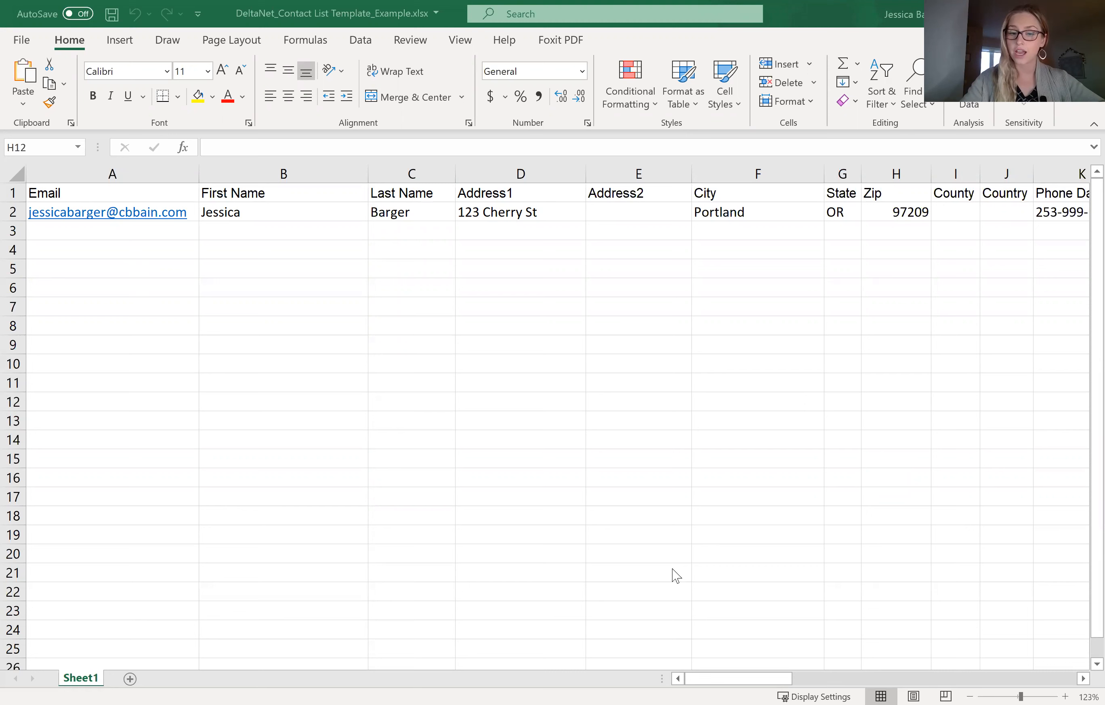
Step: Review the contact list template's column headers from Email through Groups
click(740, 684)
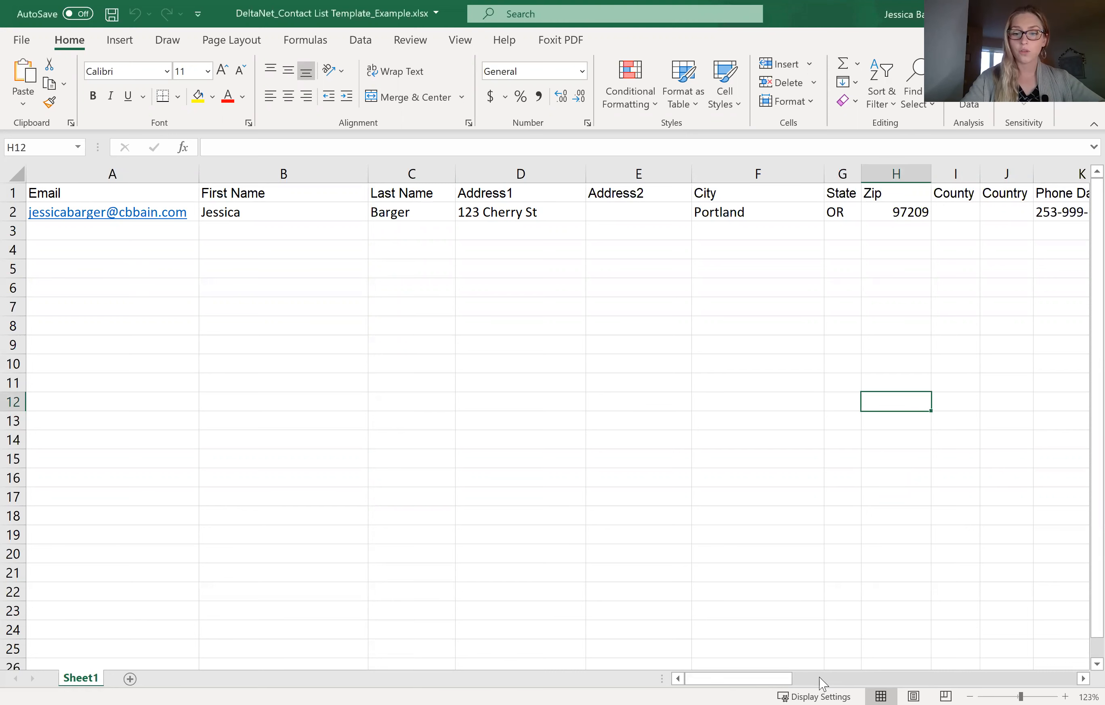
click(927, 682)
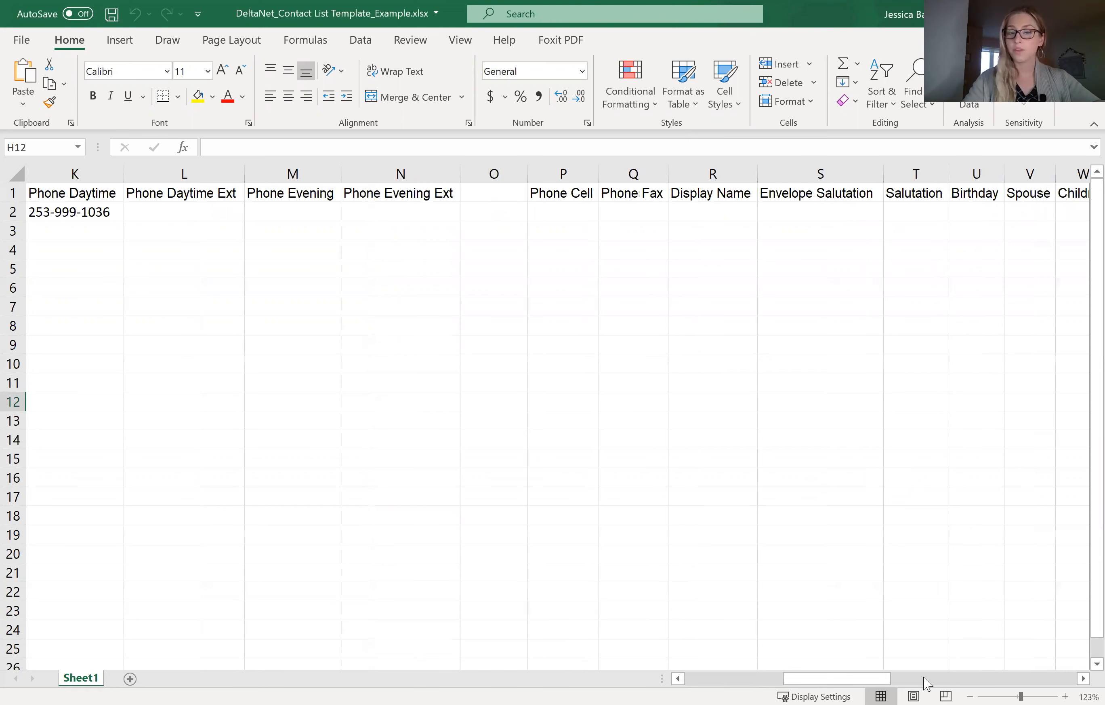
click(963, 679)
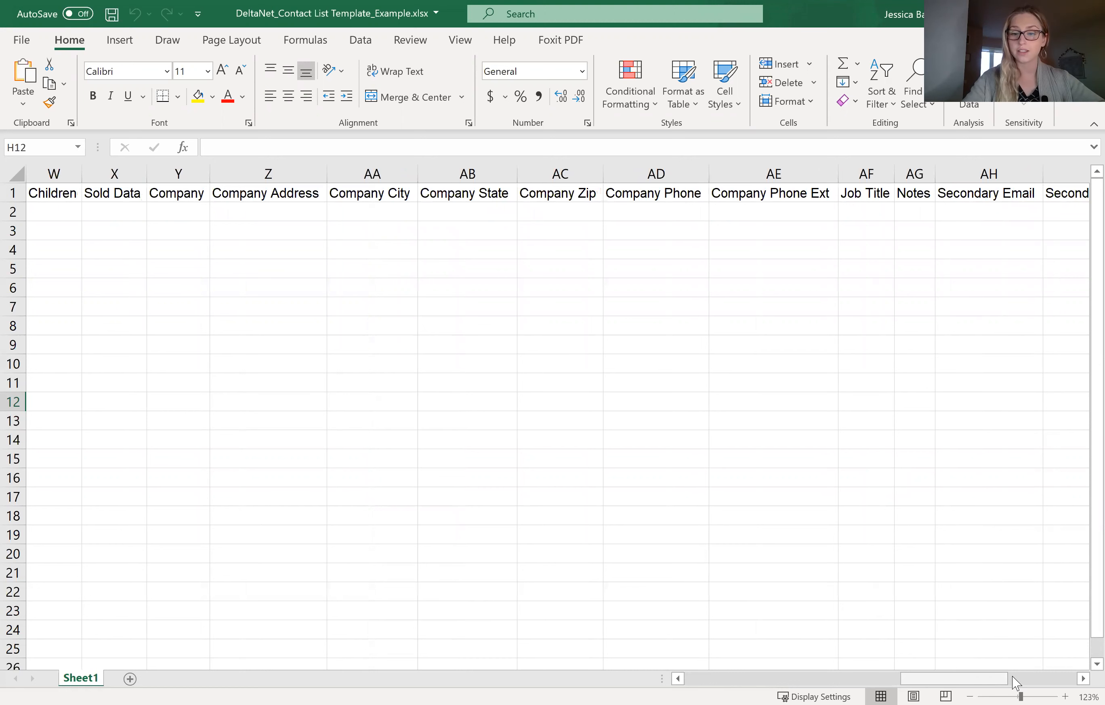
click(1046, 681)
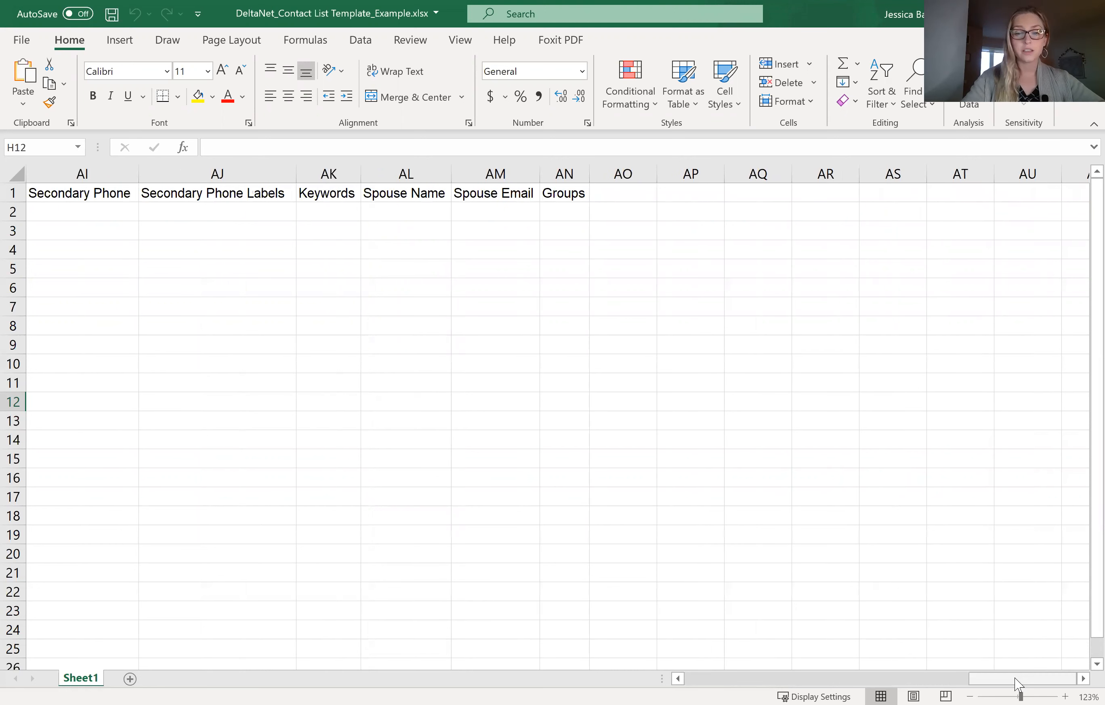
drag(1015, 679, 692, 680)
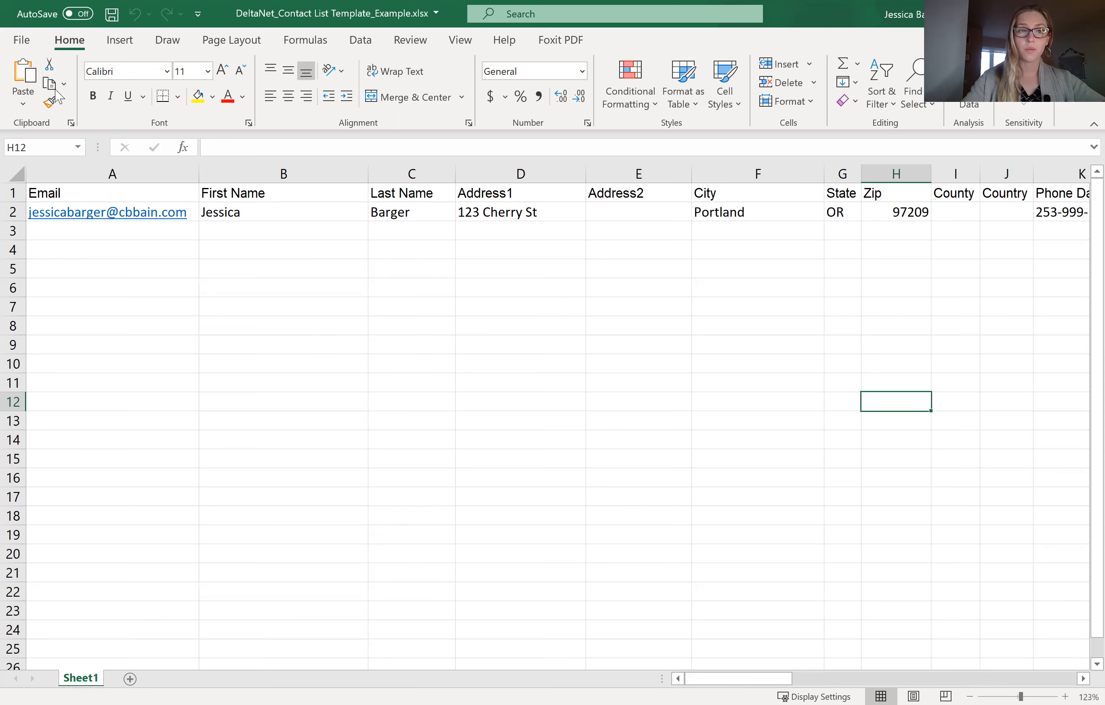
Step: Start saving a copy of DeltaNet_Contact List Template_Example to the Desktop as CSV (Comma delimited) (*.csv)
click(28, 41)
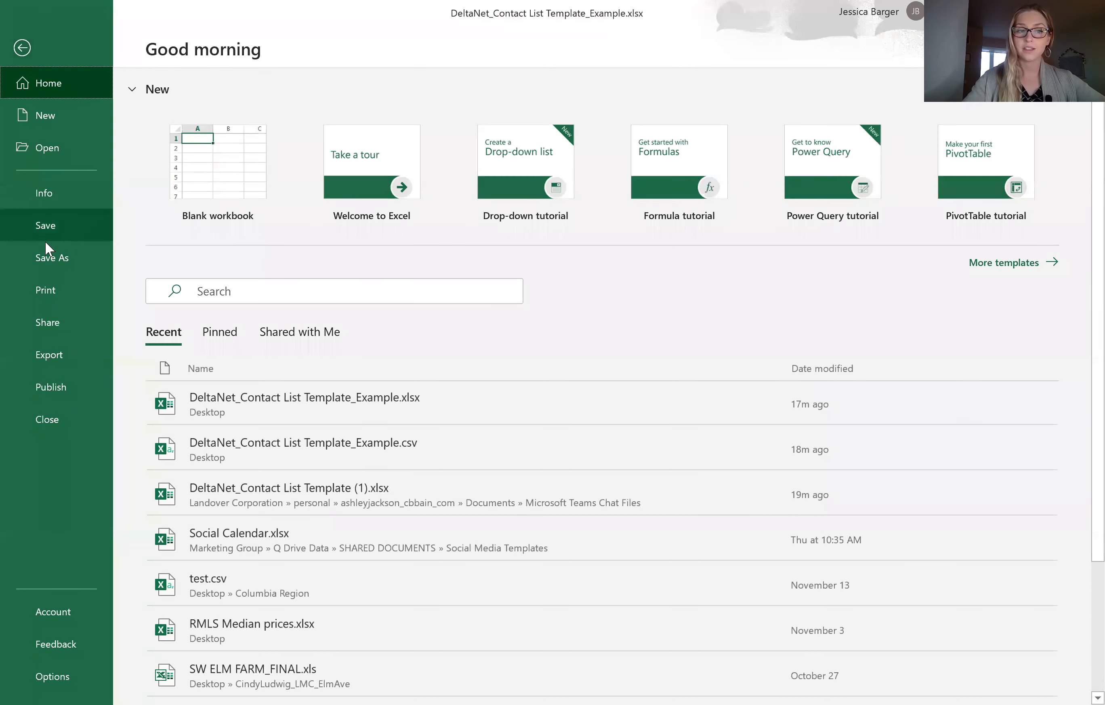
click(58, 255)
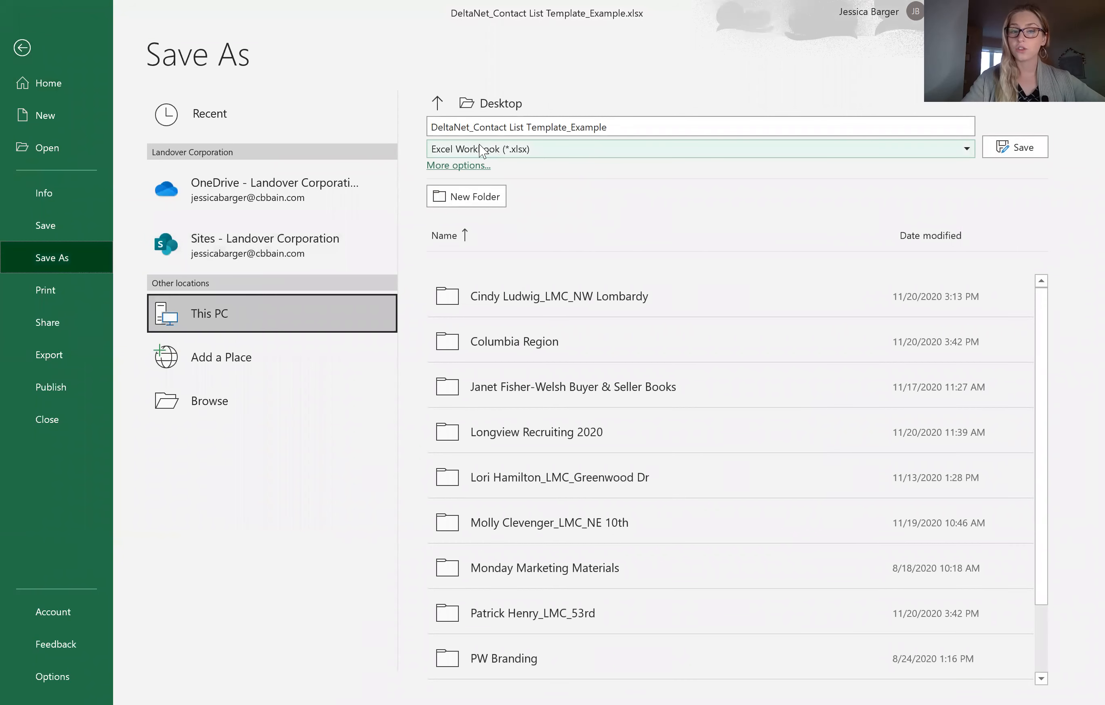
click(548, 156)
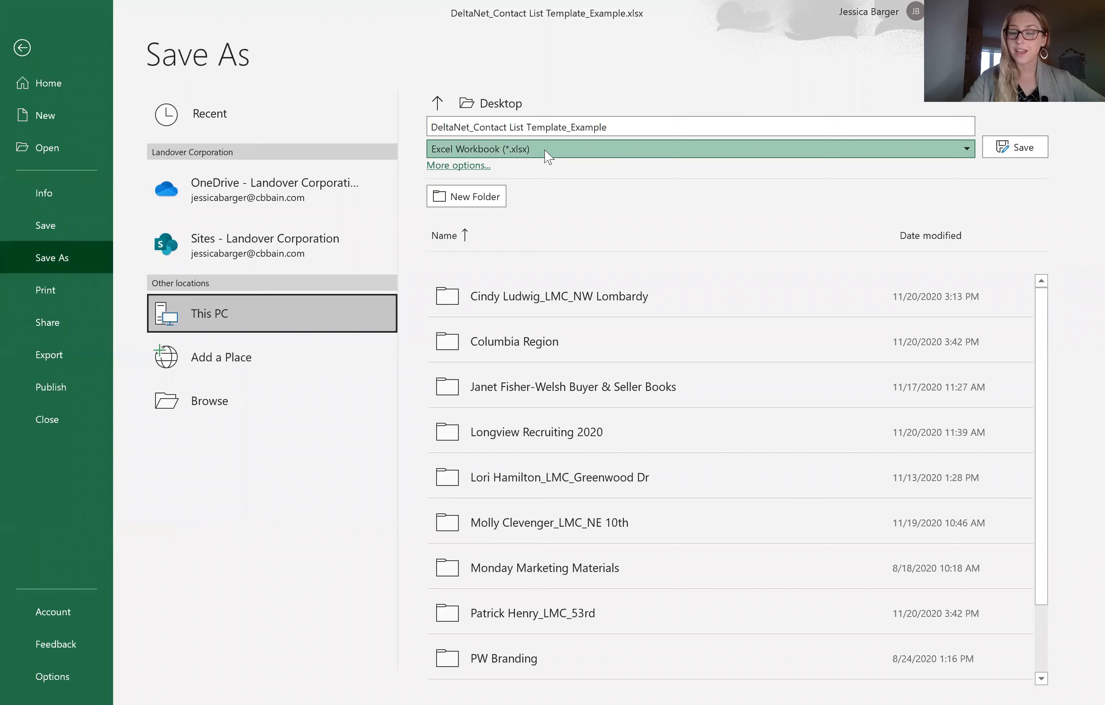
click(546, 152)
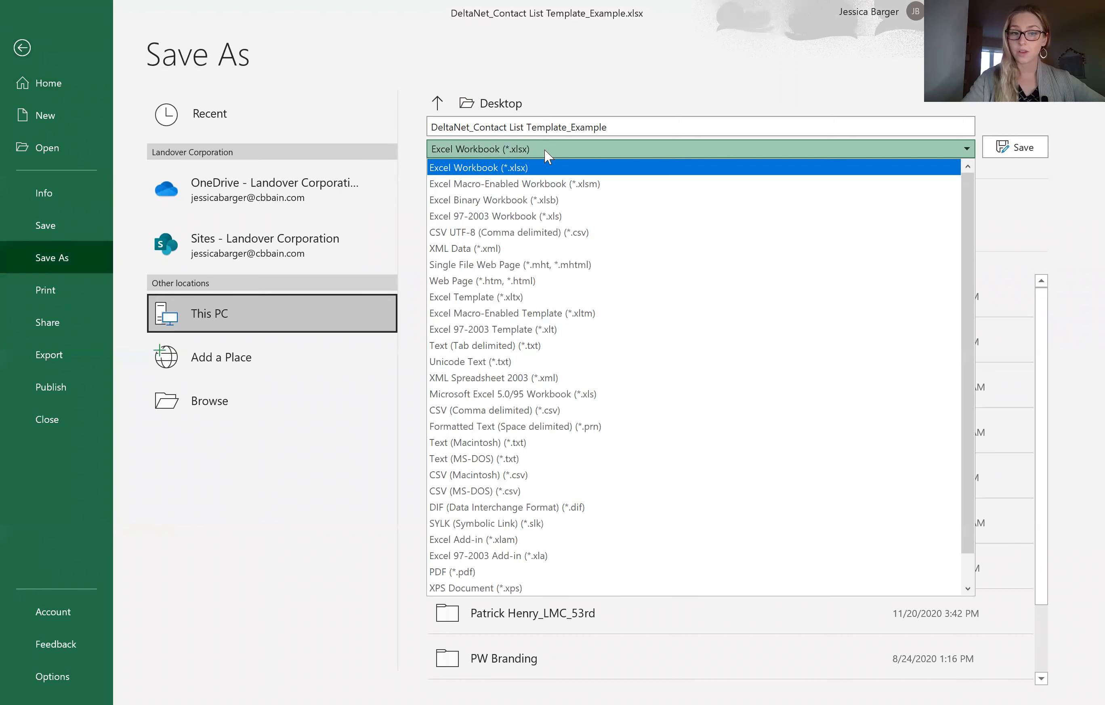
click(471, 411)
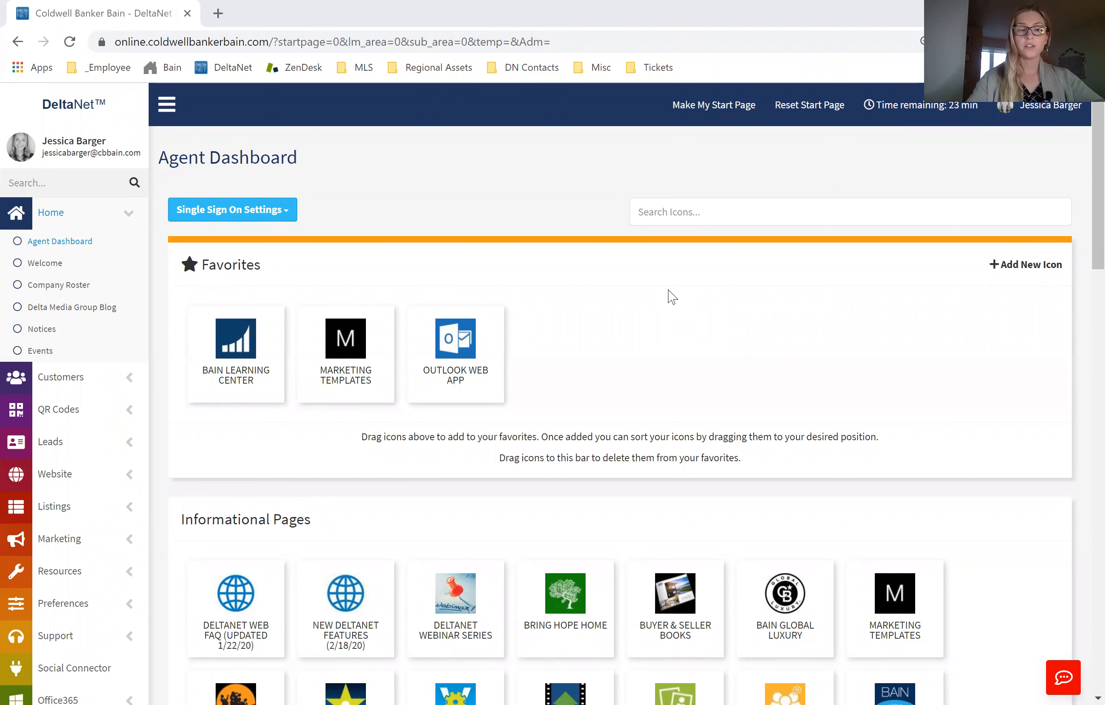
Step: Switch to DeltaNet in the browser and open the Customer Center
click(449, 362)
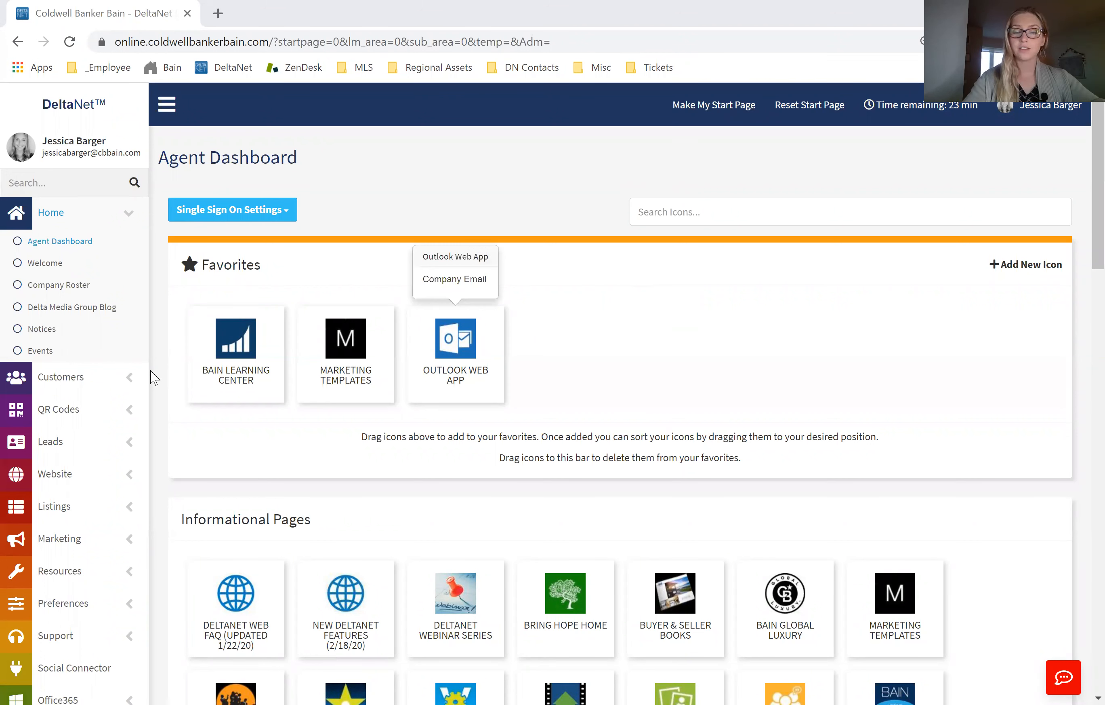
click(109, 386)
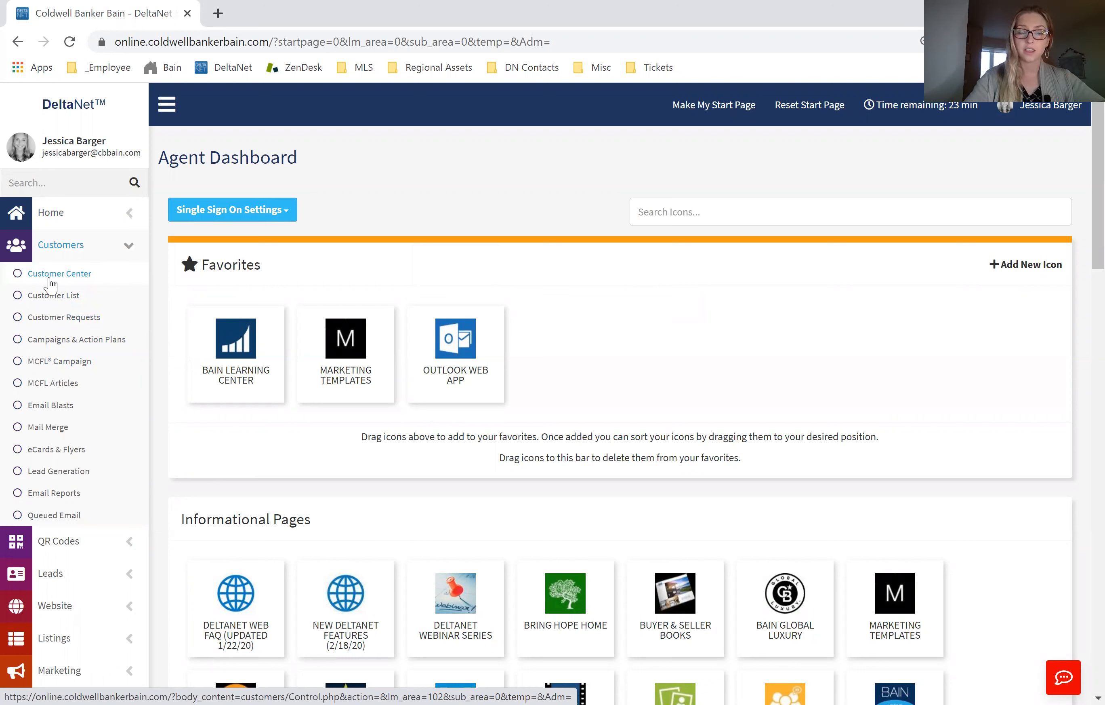
click(84, 278)
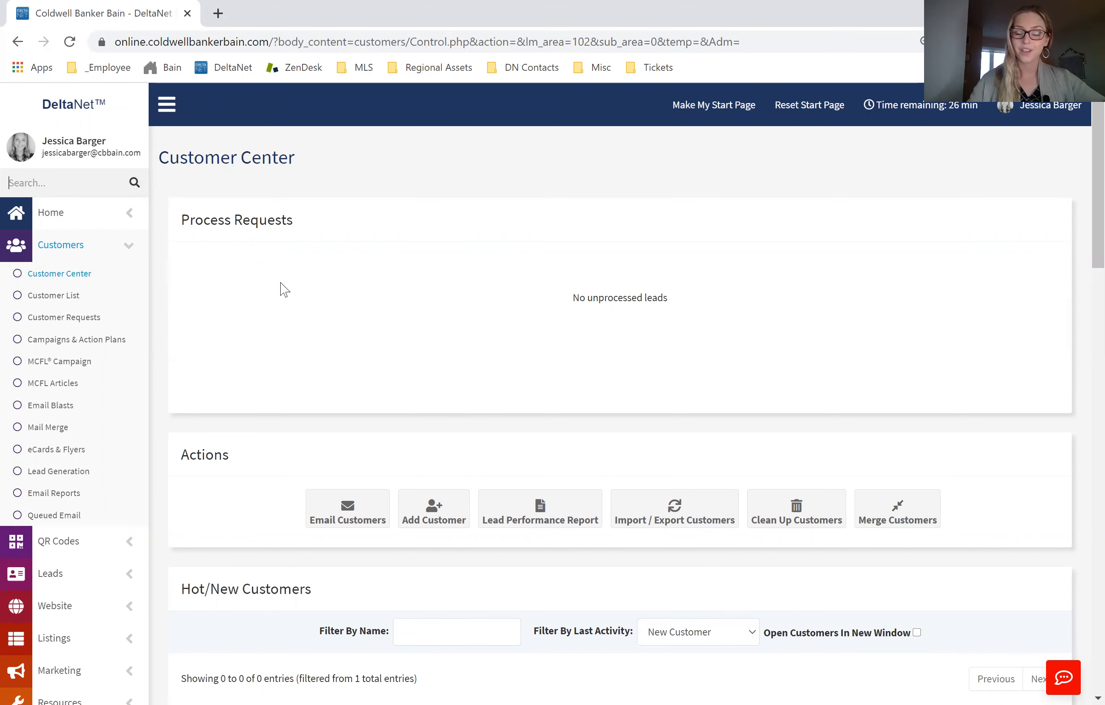
Step: Open the Customer Imports page through the Import Contacts option of the Import / Export Customers action
drag(177, 457, 239, 461)
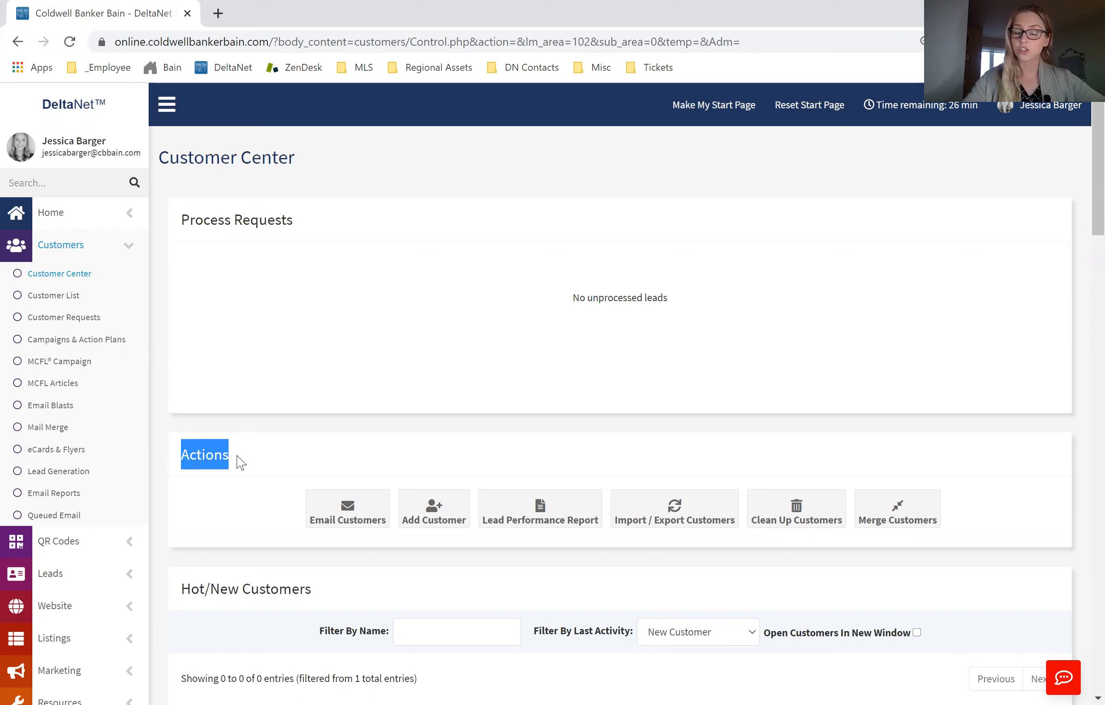
click(261, 462)
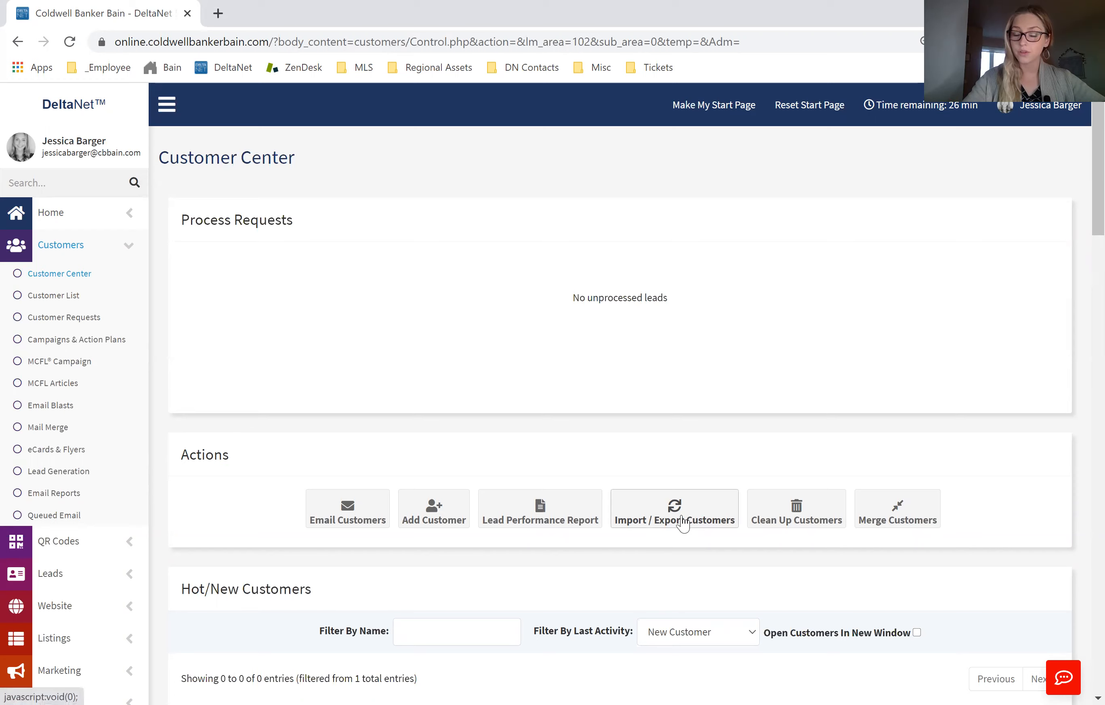
click(678, 517)
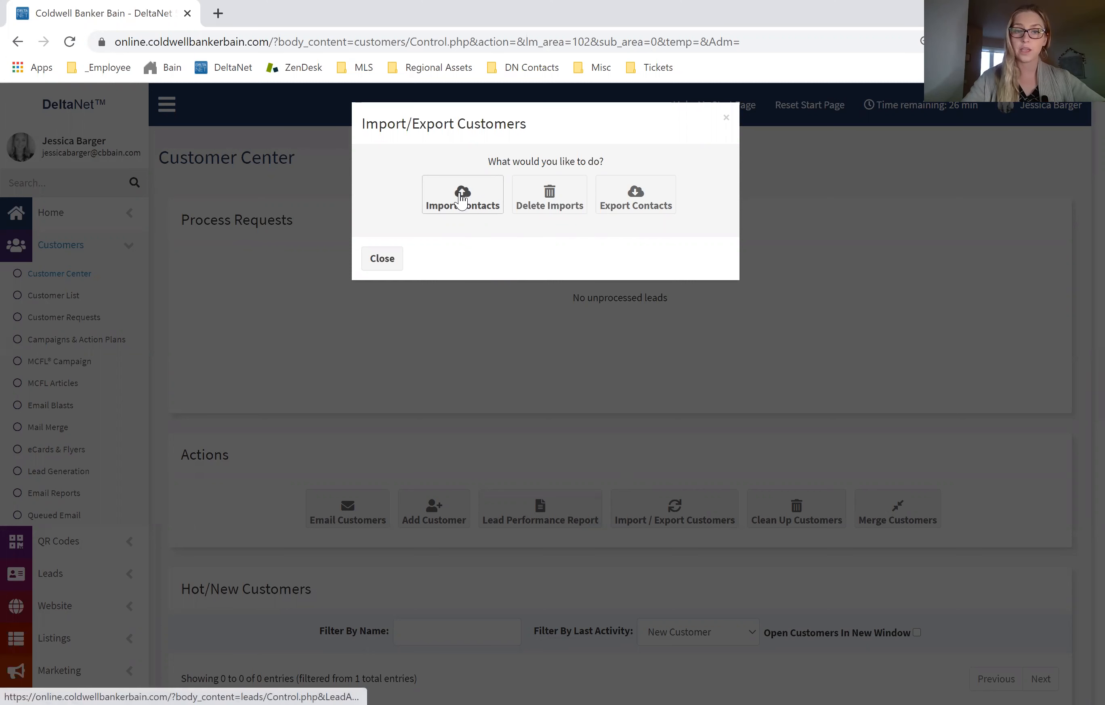
click(462, 199)
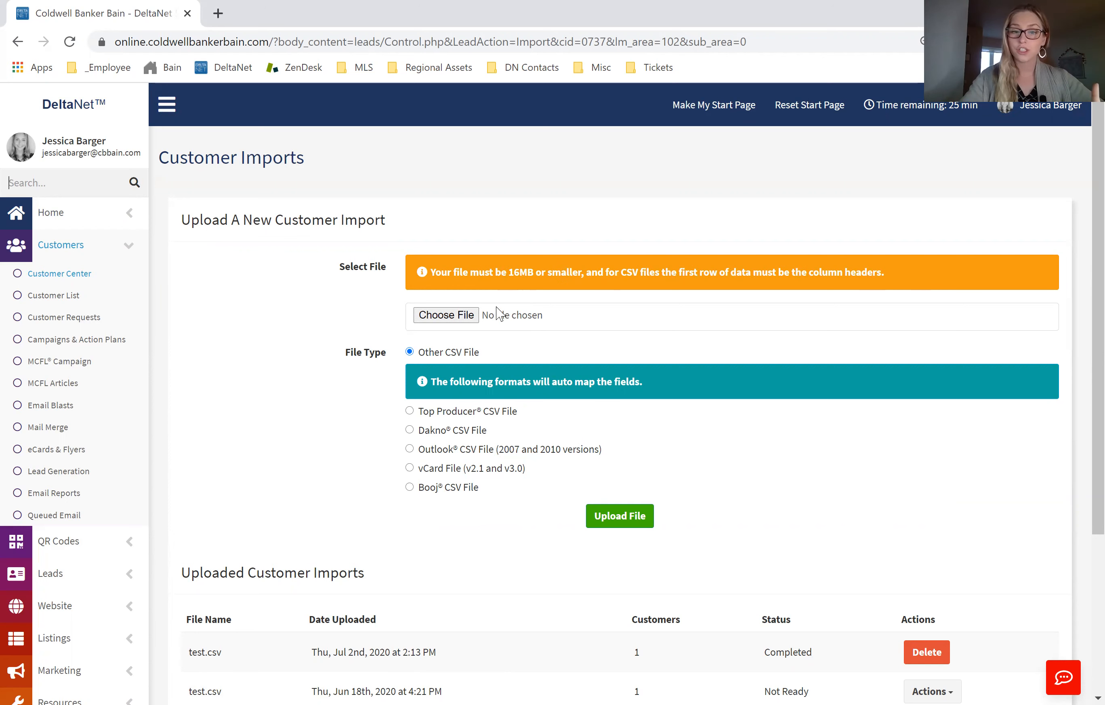
Step: Choose DeltaNet_Contact List Template_Example.csv from the Desktop, showing all file types, and upload it as Other CSV File
click(446, 316)
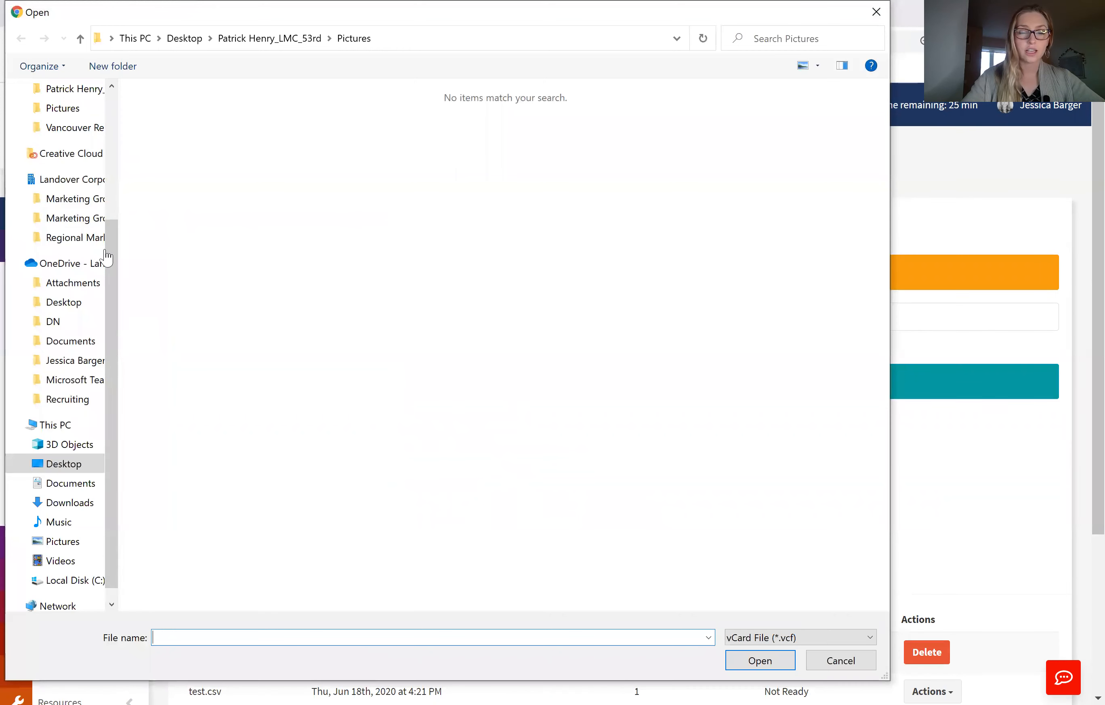
drag(115, 216, 110, 93)
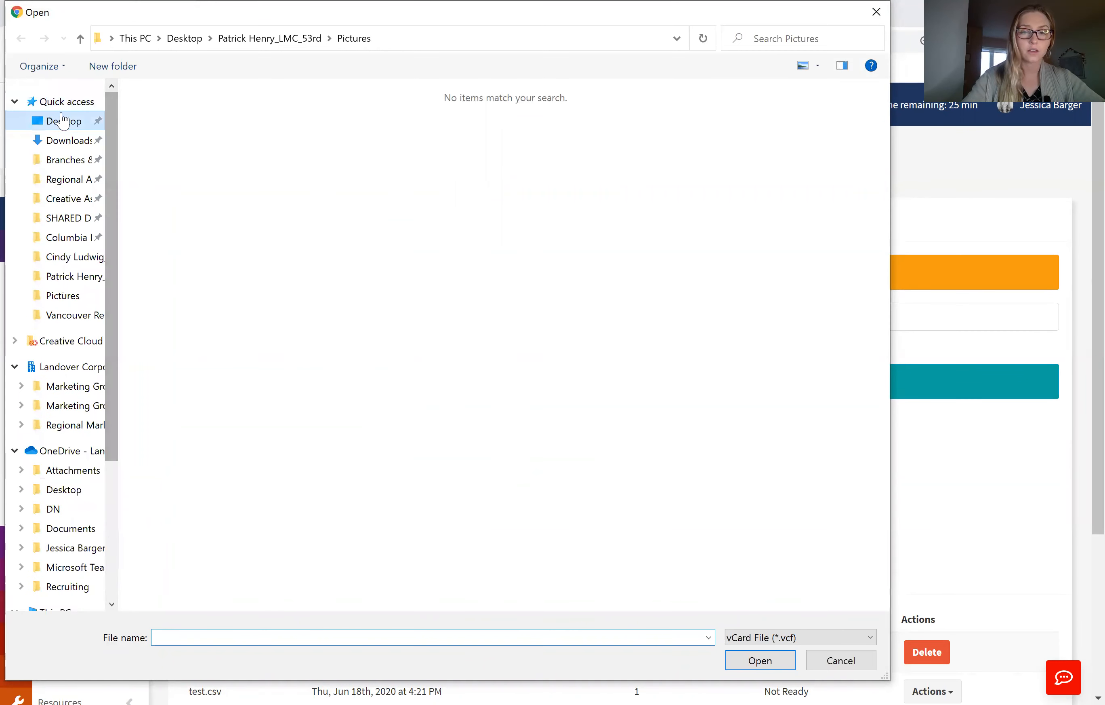
click(37, 121)
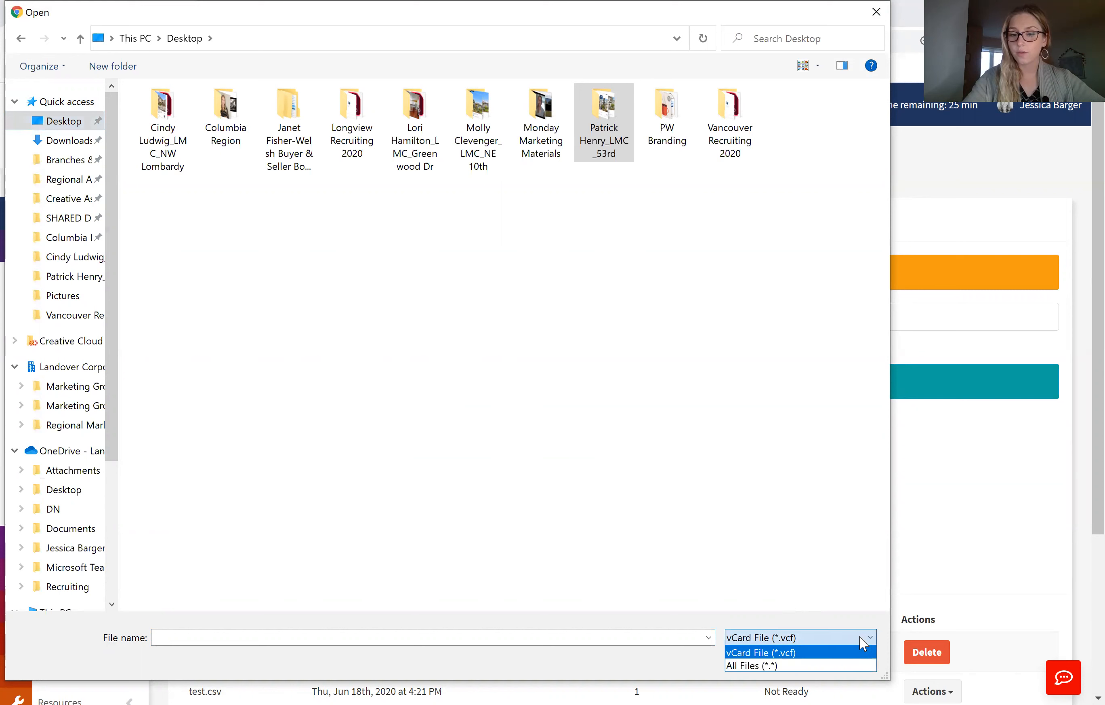
click(777, 666)
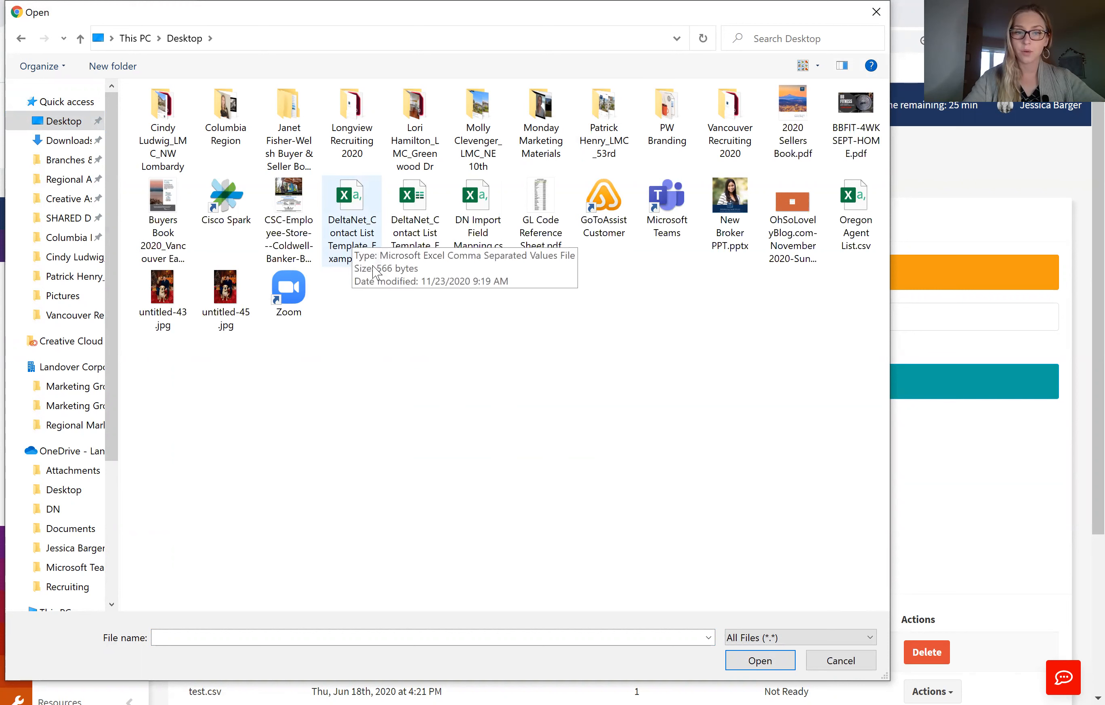
click(362, 206)
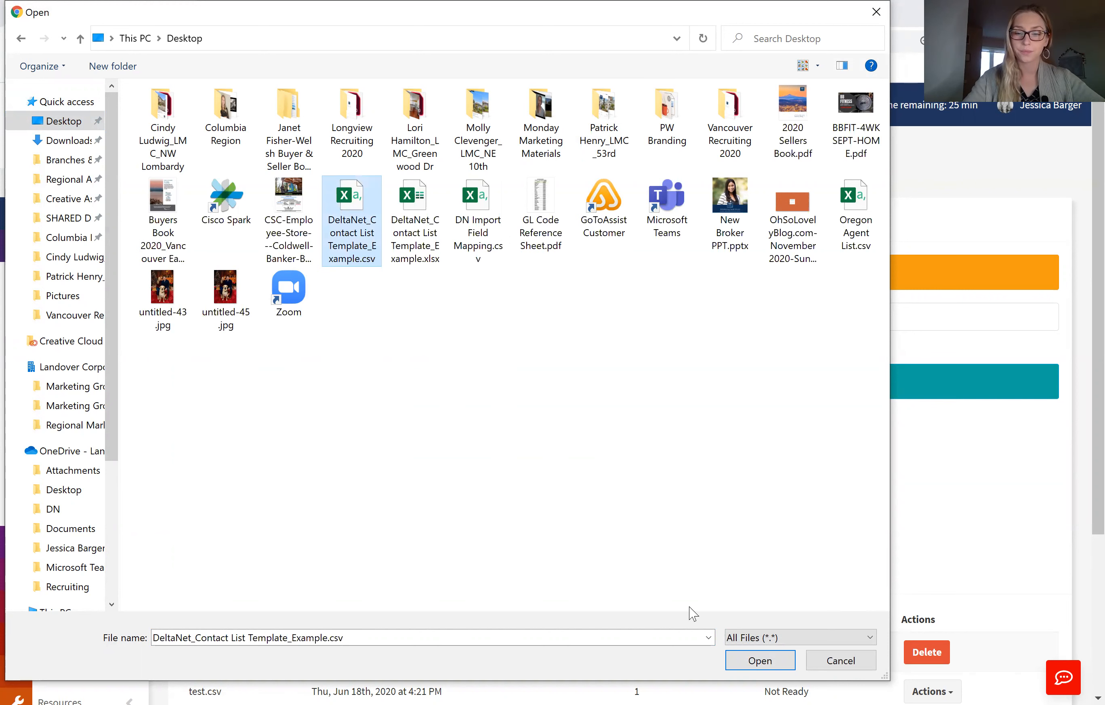
click(753, 661)
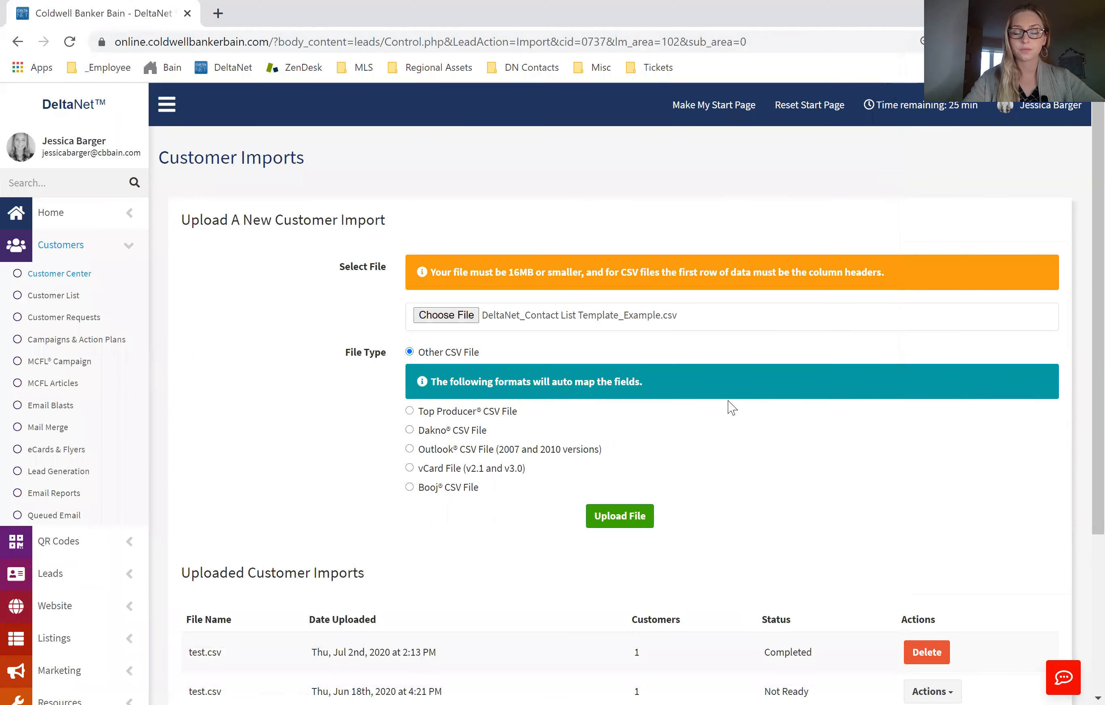
click(621, 524)
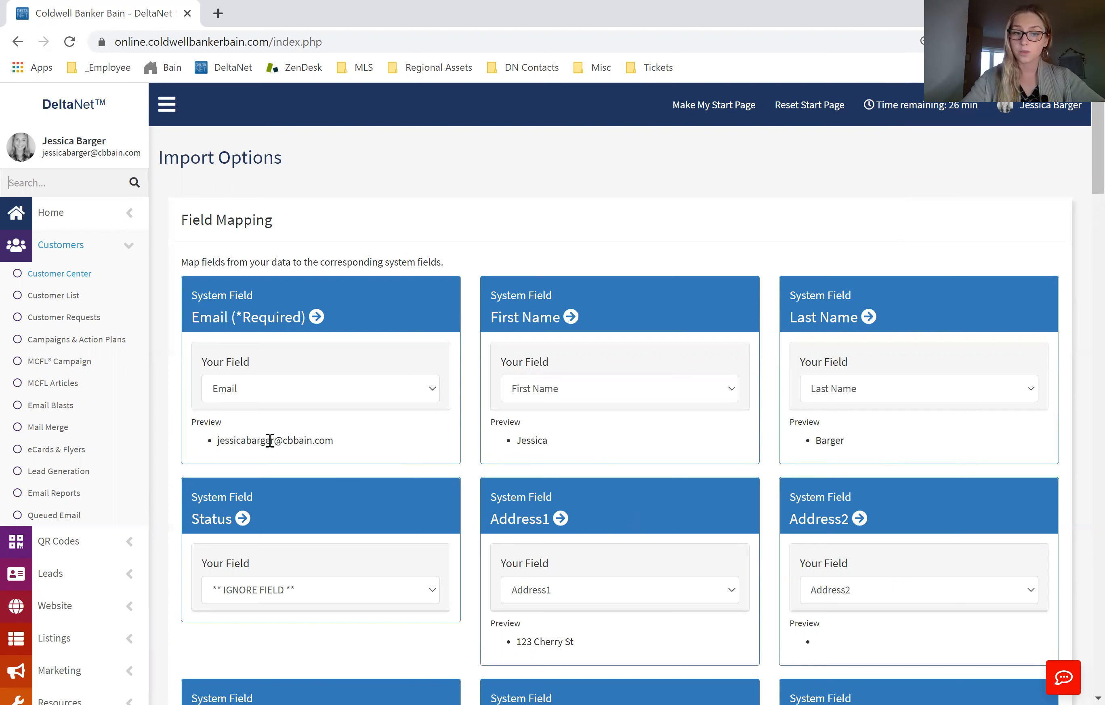
Step: Check the preview data under the Email and First Name field mappings
drag(332, 440, 214, 442)
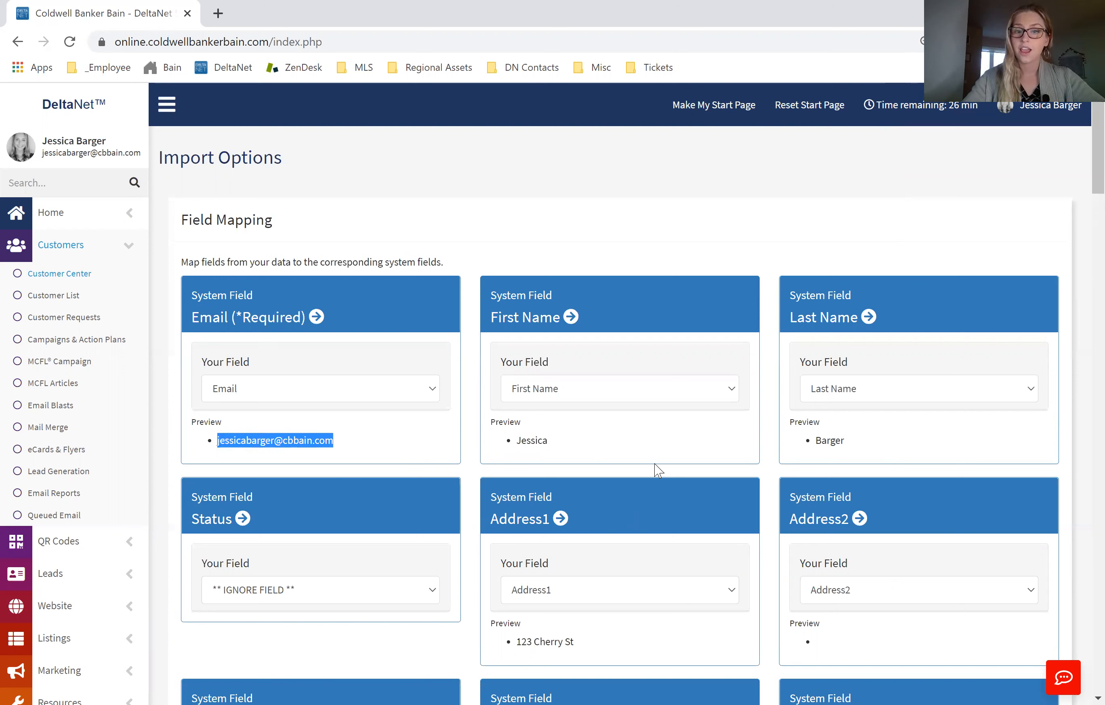
drag(571, 446, 485, 445)
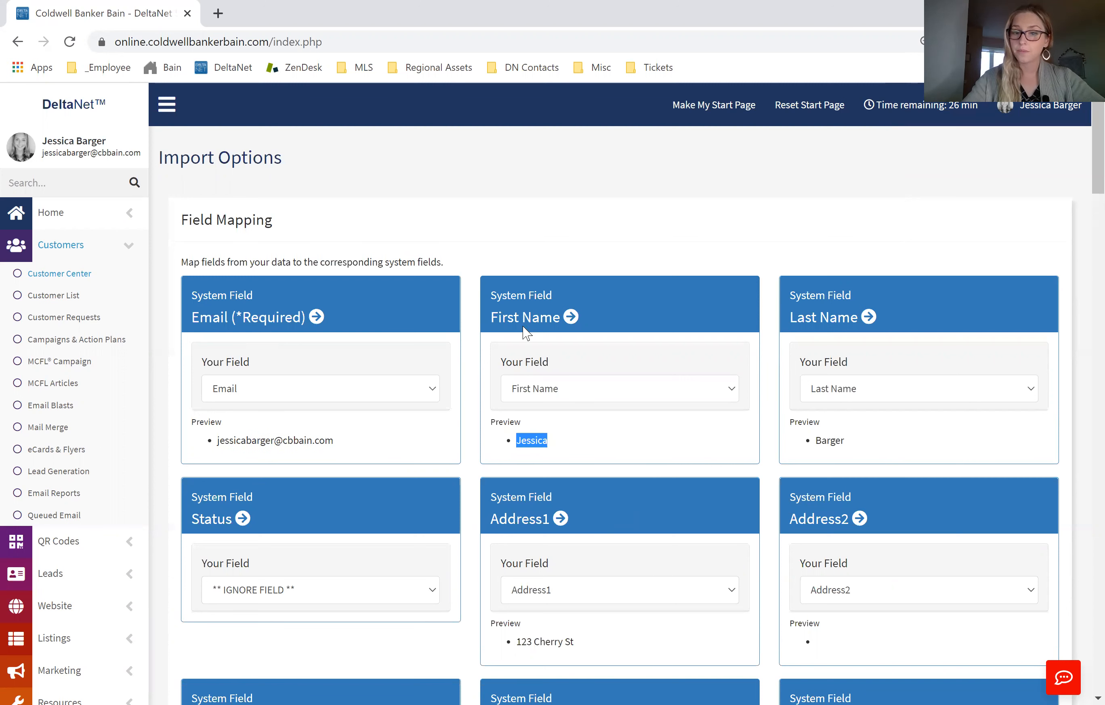
click(681, 444)
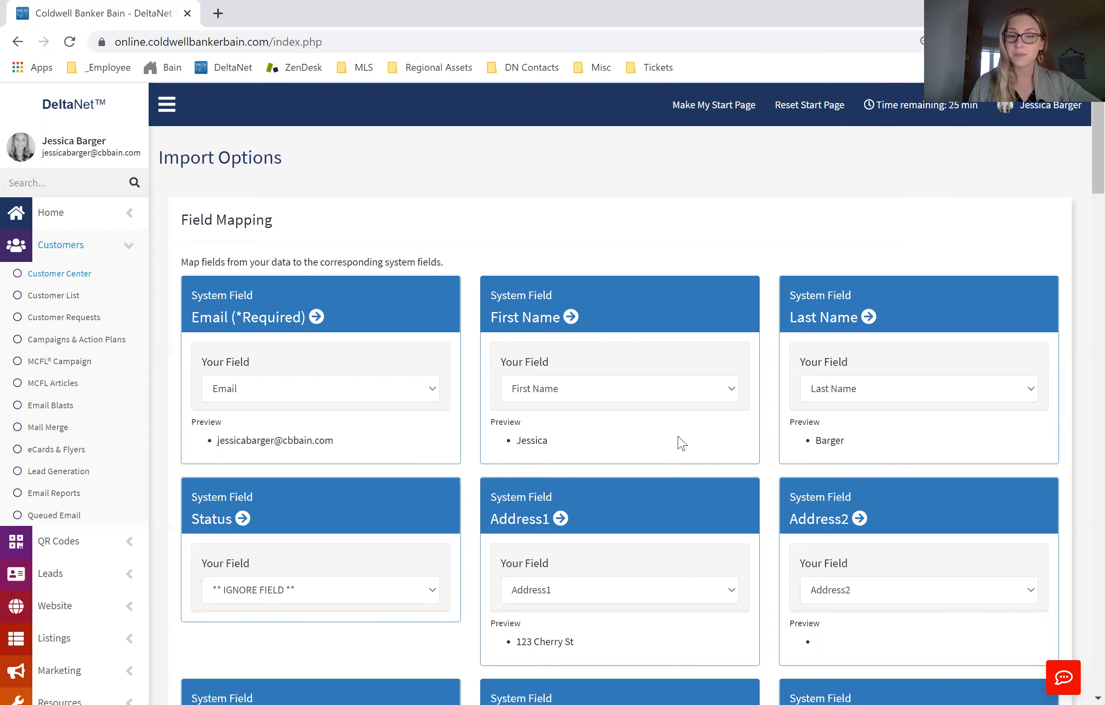
Step: Try mapping the First Name system field to City, and restore its mapping to First Name
click(585, 395)
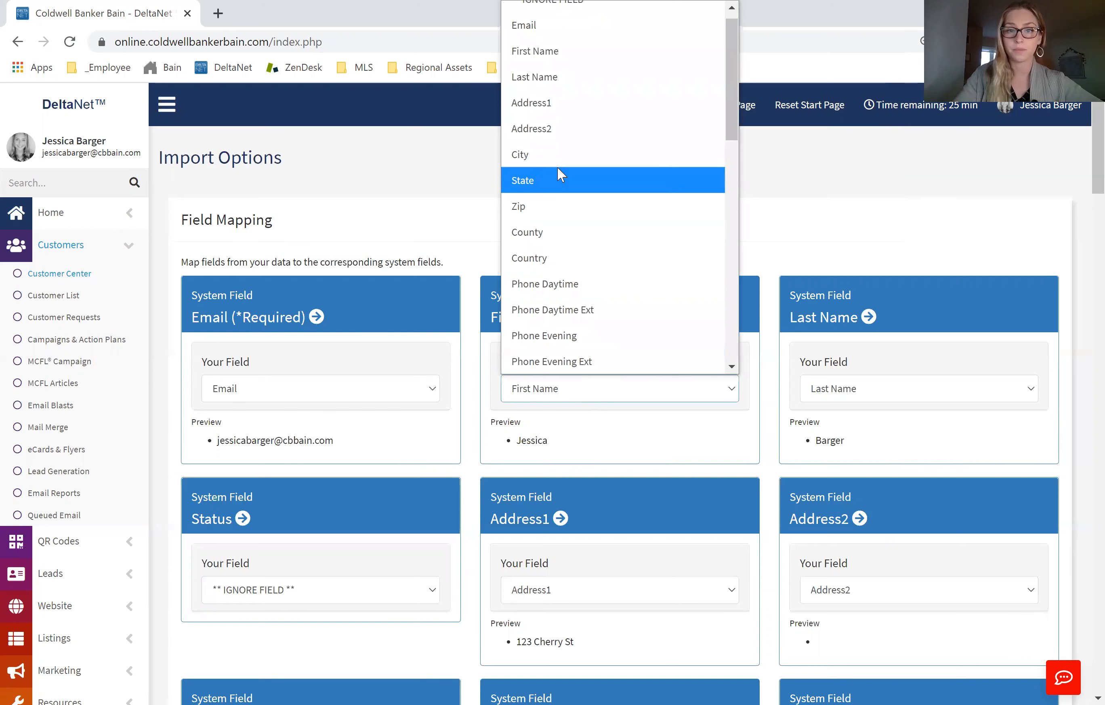
click(555, 155)
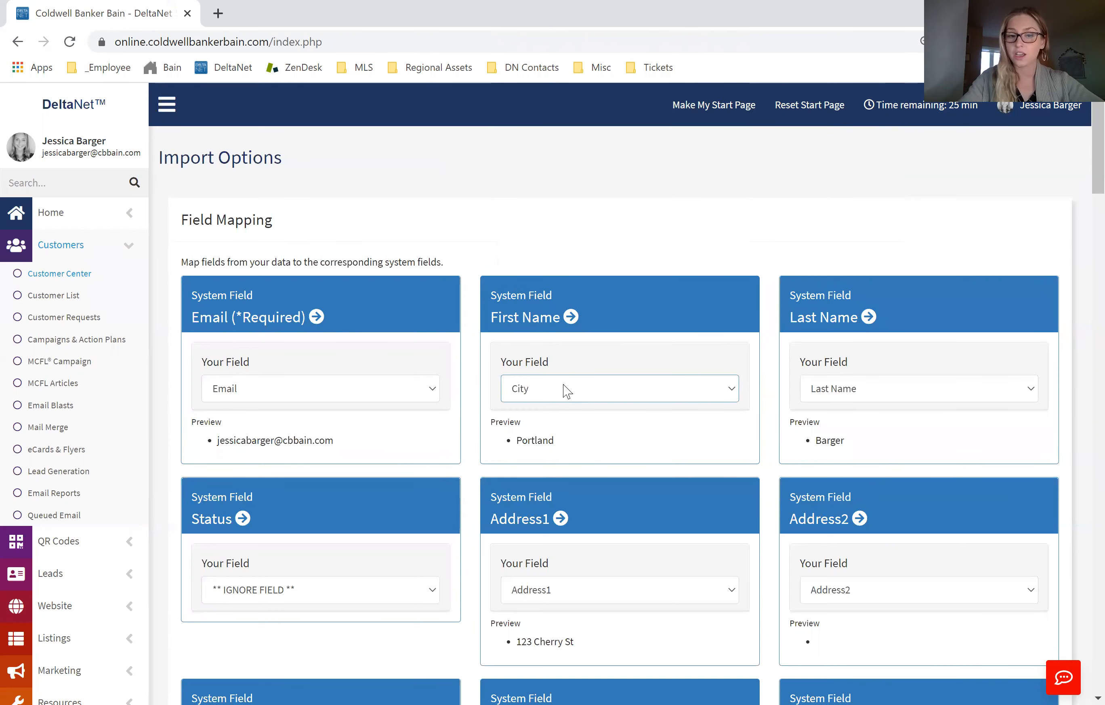
click(565, 390)
scroll(562, 74, up, 1)
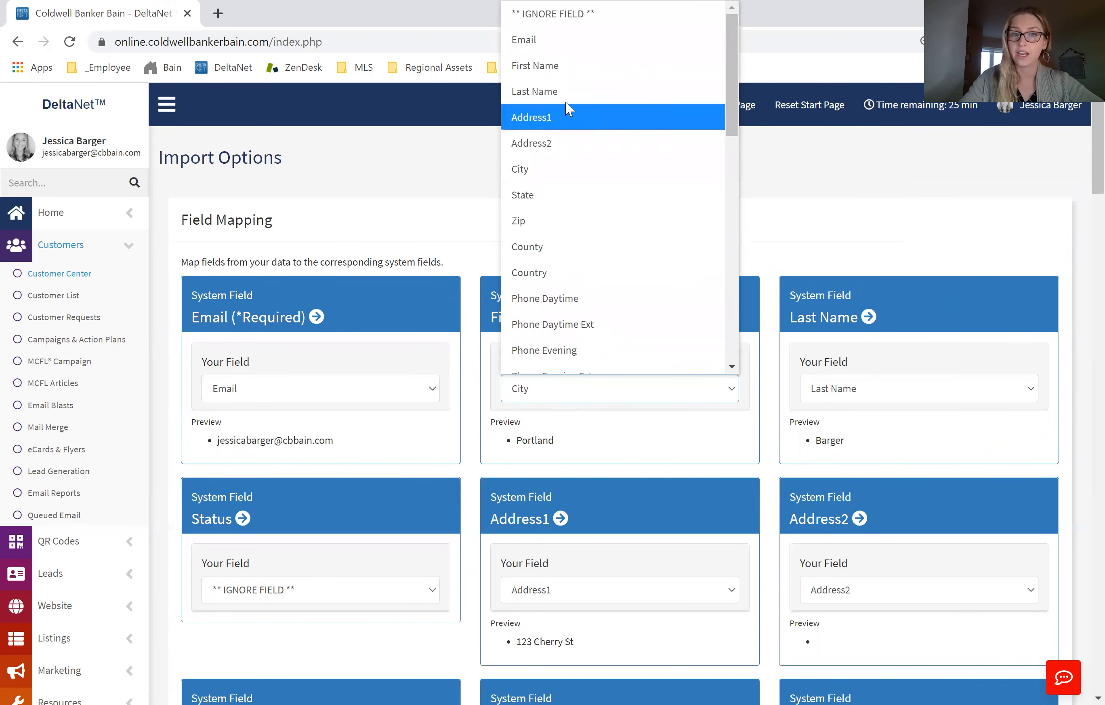
click(539, 65)
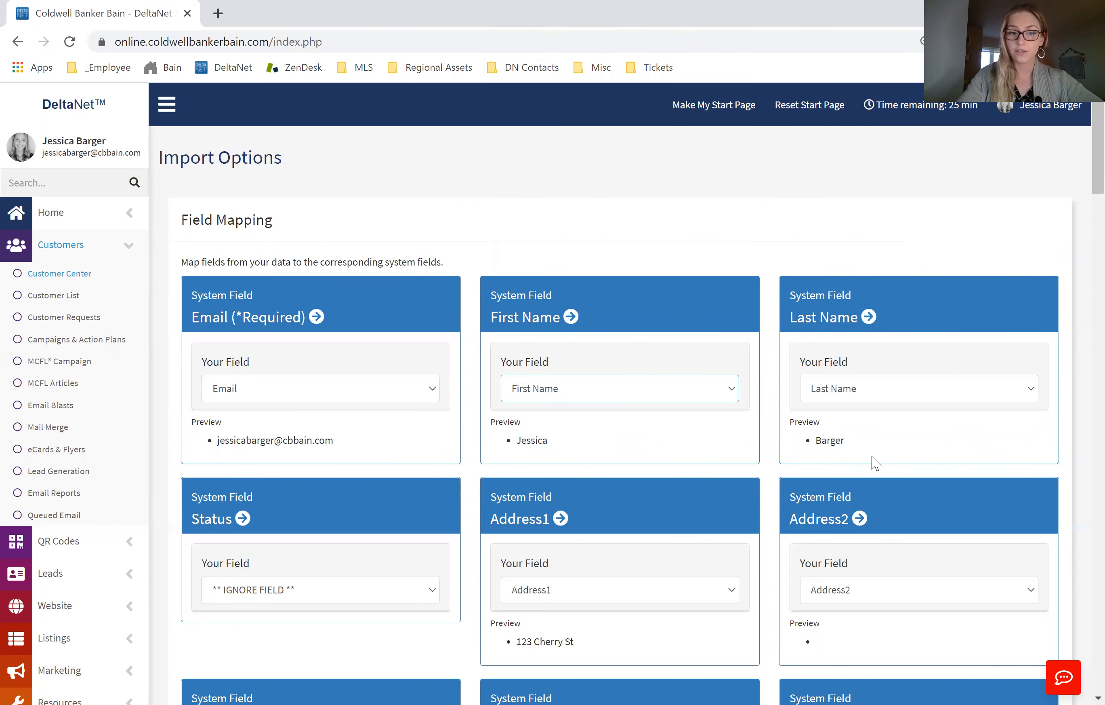
Step: Review the remaining field mappings and their preview data, from Last Name and the address fields through Sold Price
scroll(706, 496, down, 3)
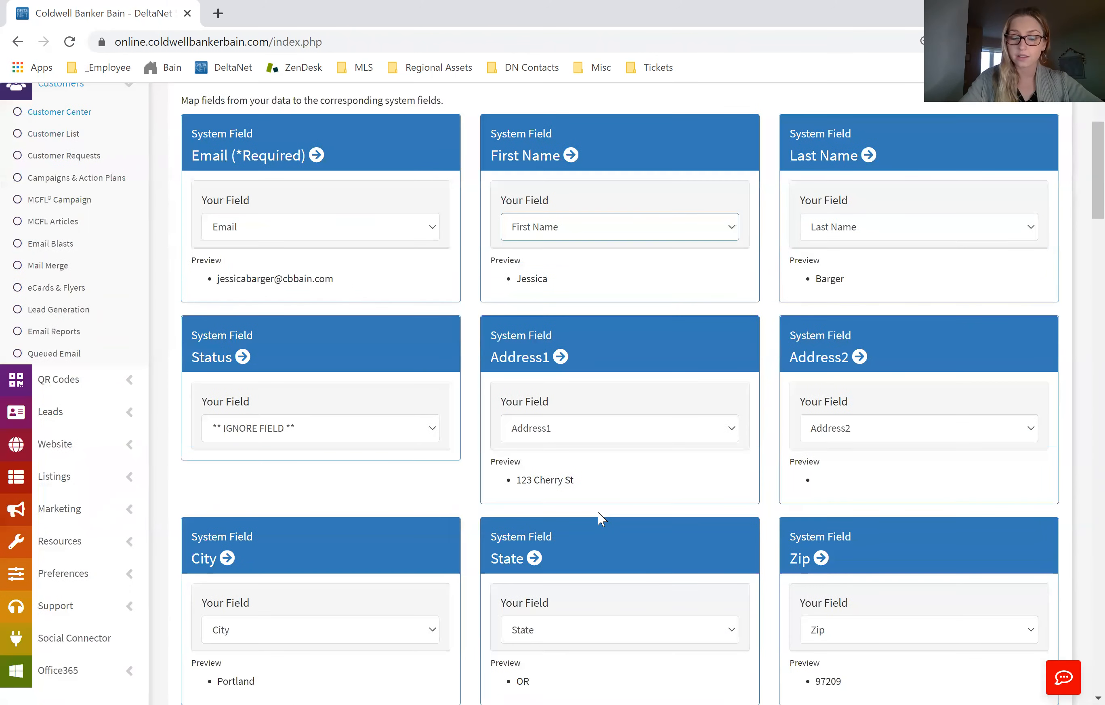
scroll(599, 517, down, 2)
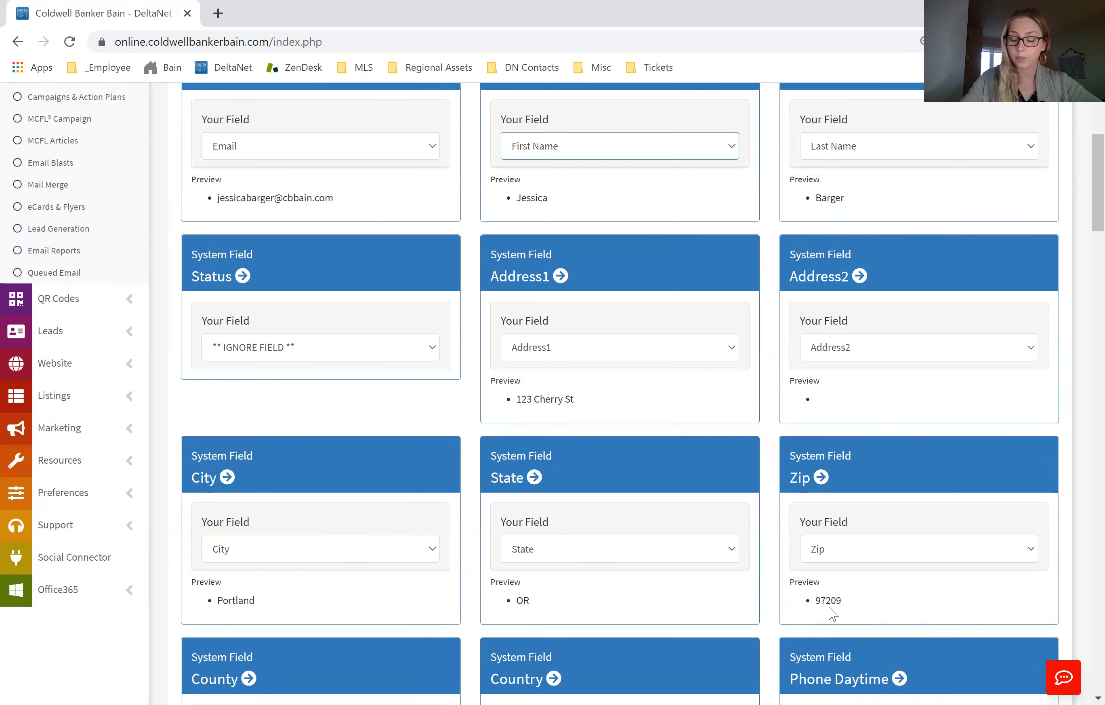
scroll(833, 614, down, 5)
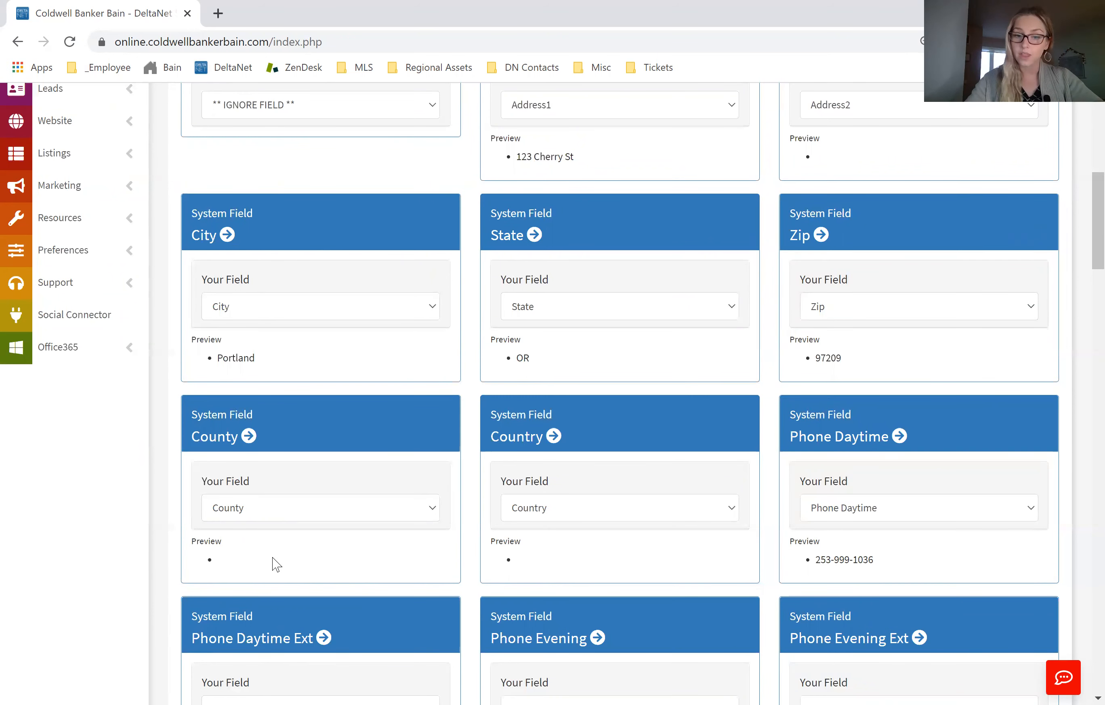
scroll(273, 559, down, 5)
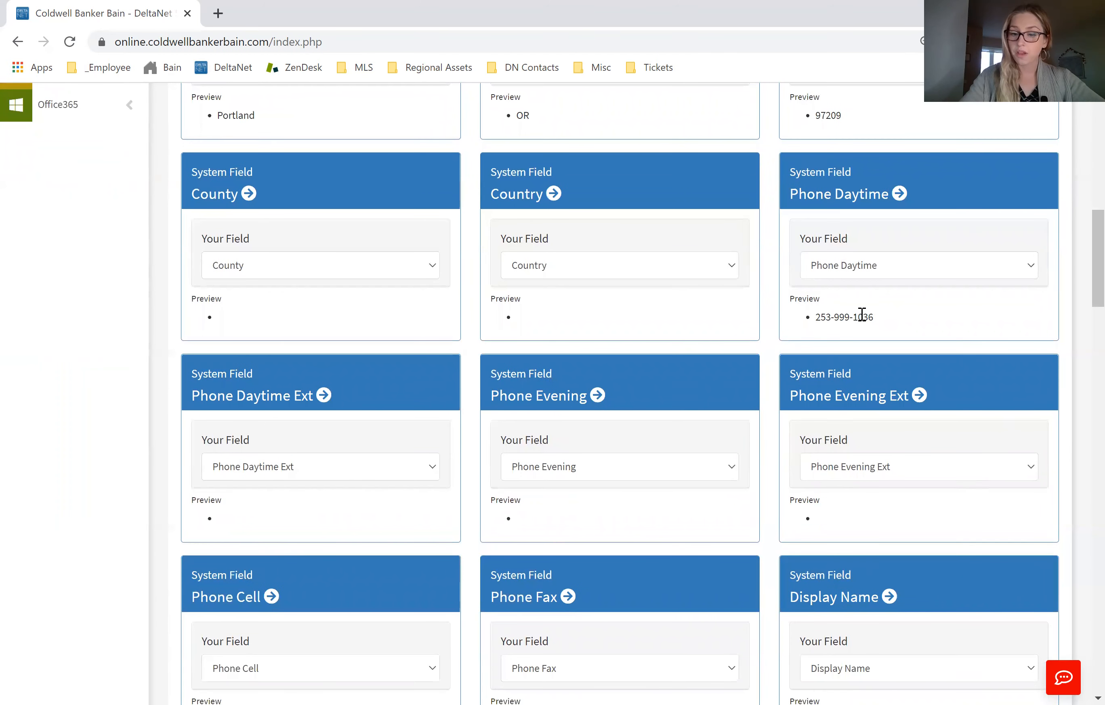
scroll(641, 365, down, 5)
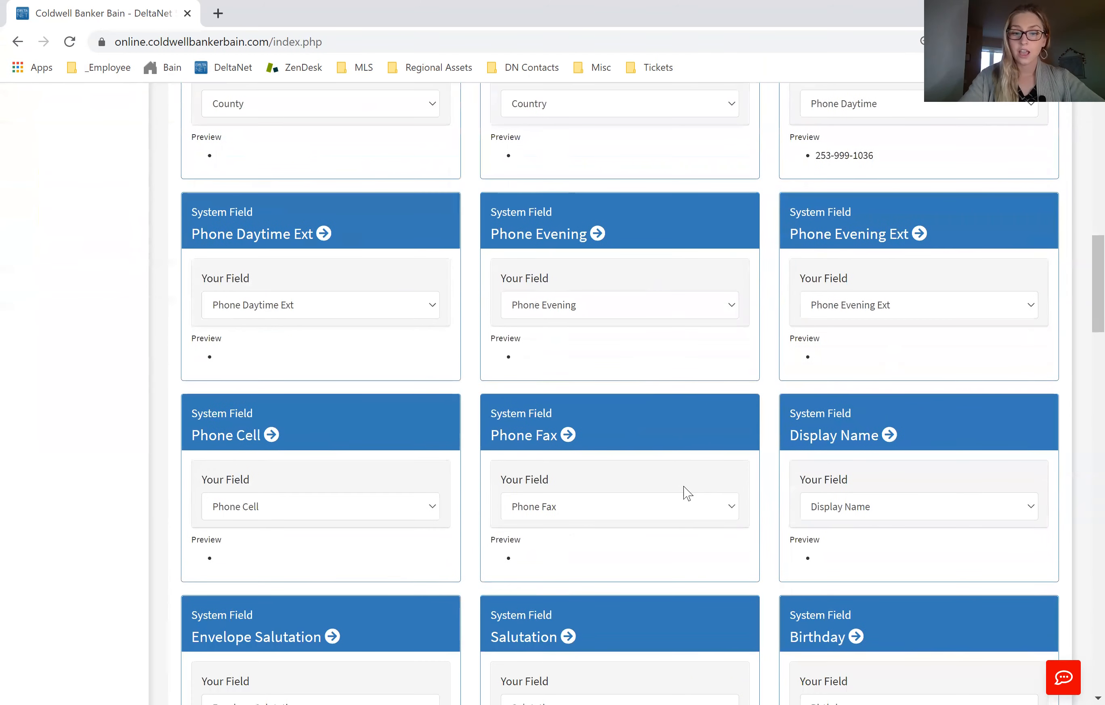
scroll(681, 499, down, 2)
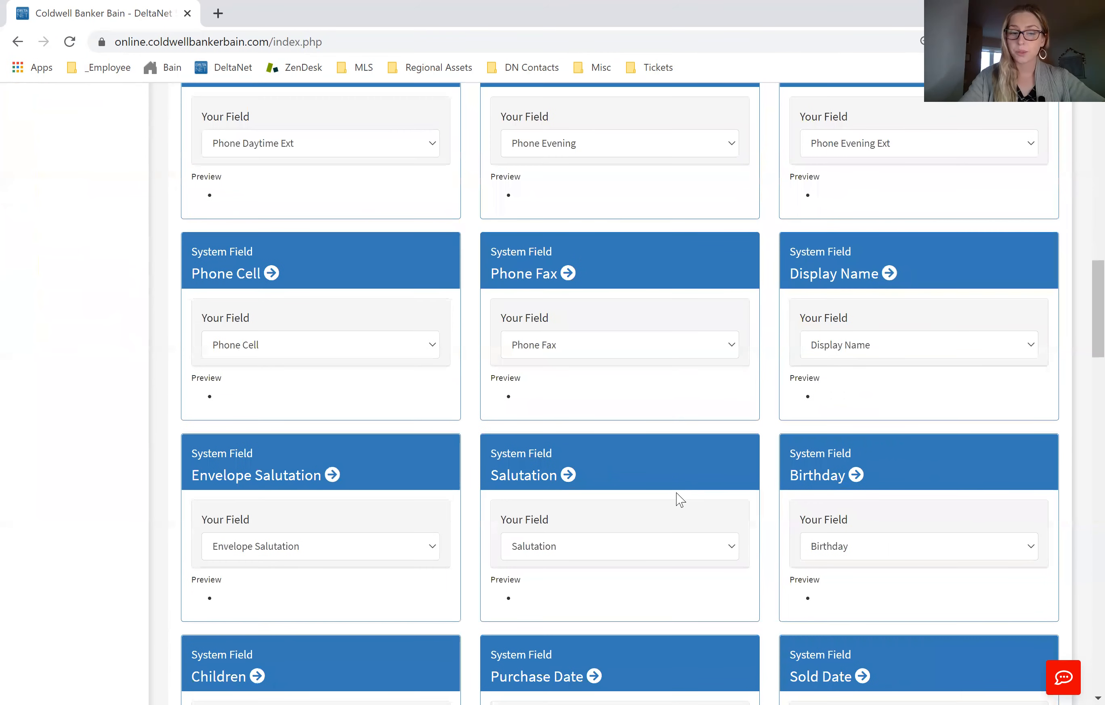
scroll(680, 499, down, 2)
scroll(680, 499, down, 2)
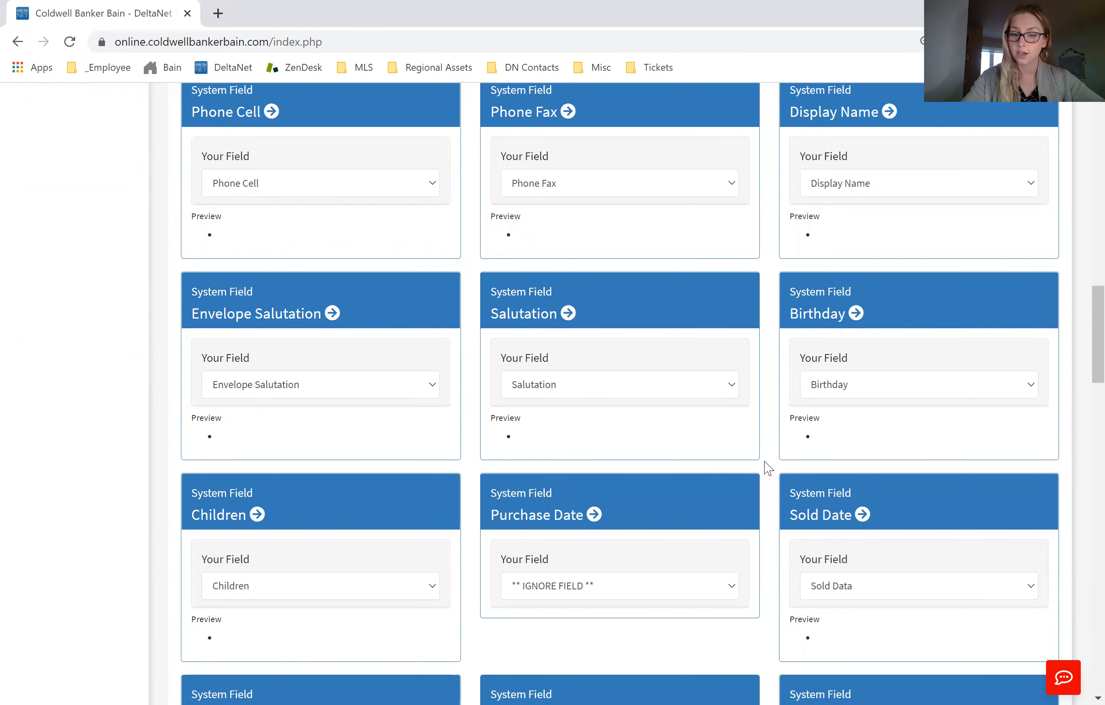
scroll(769, 468, down, 10)
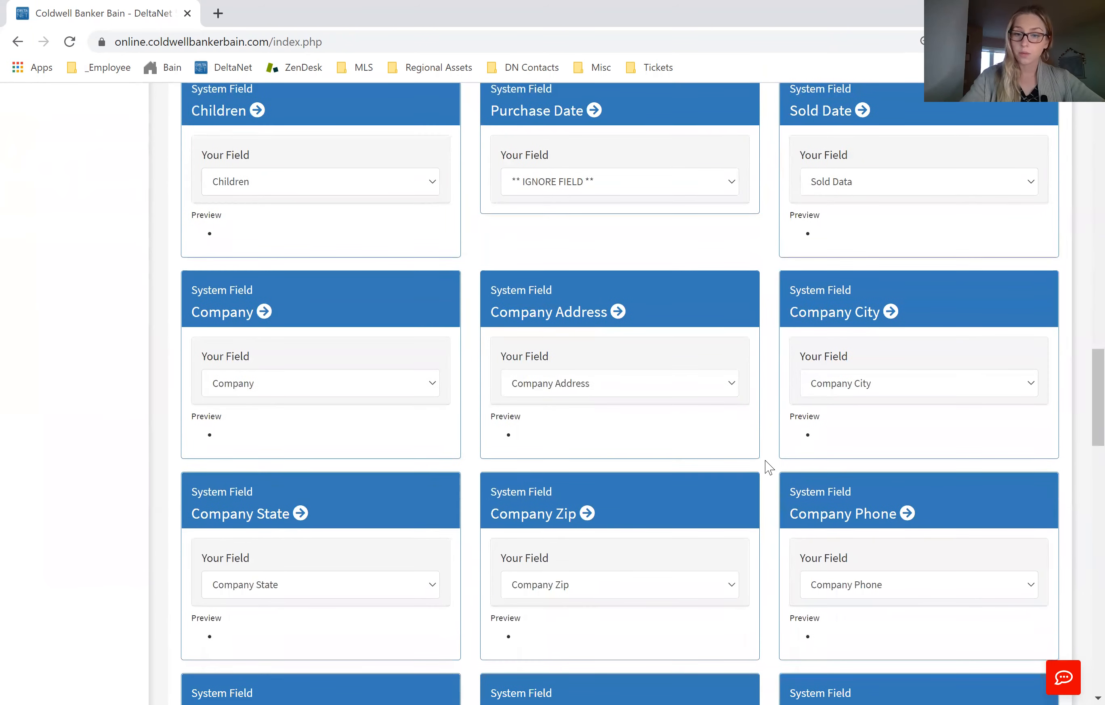
scroll(770, 467, down, 10)
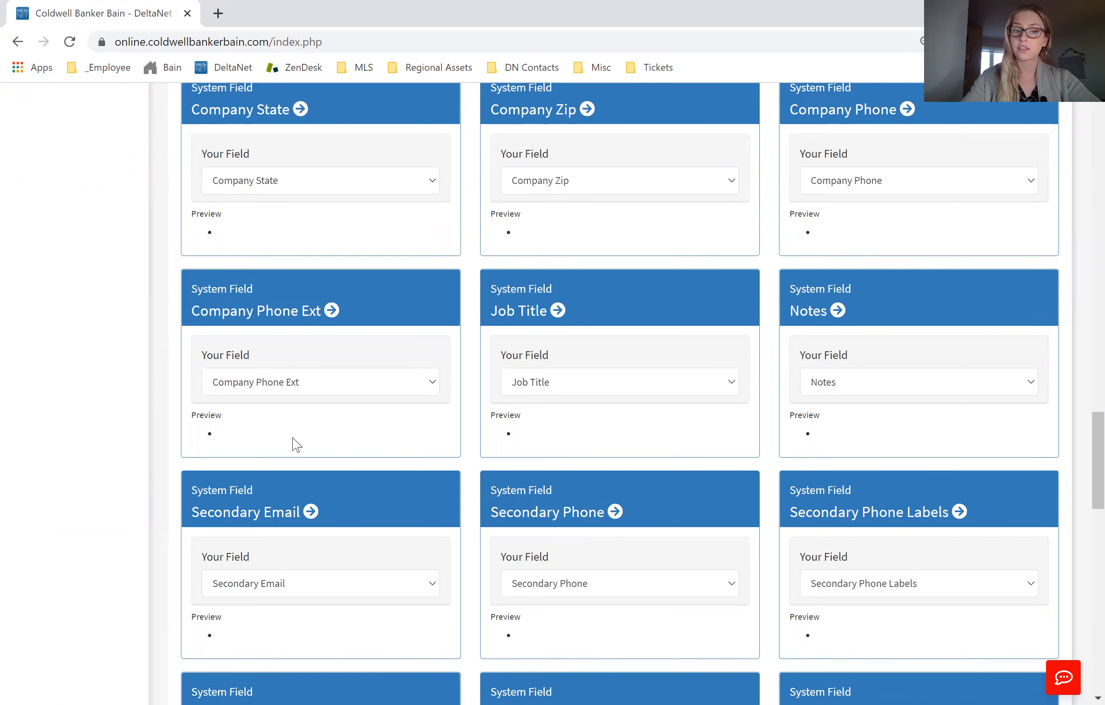
scroll(747, 482, down, 4)
scroll(753, 494, down, 10)
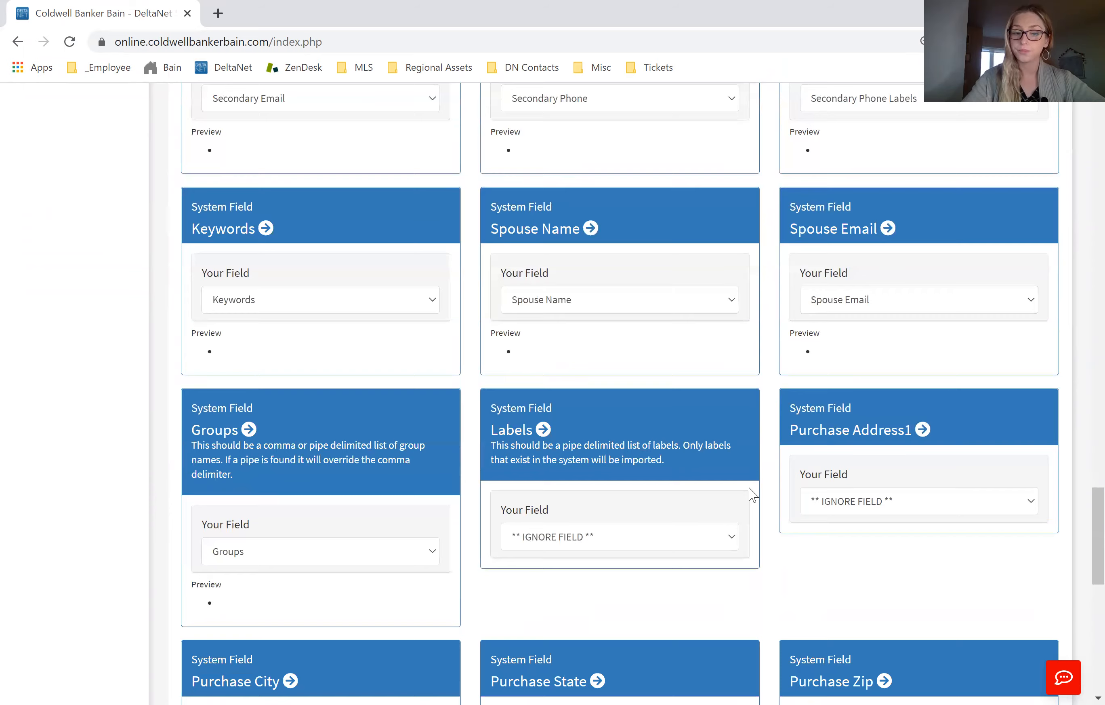
scroll(745, 487, down, 8)
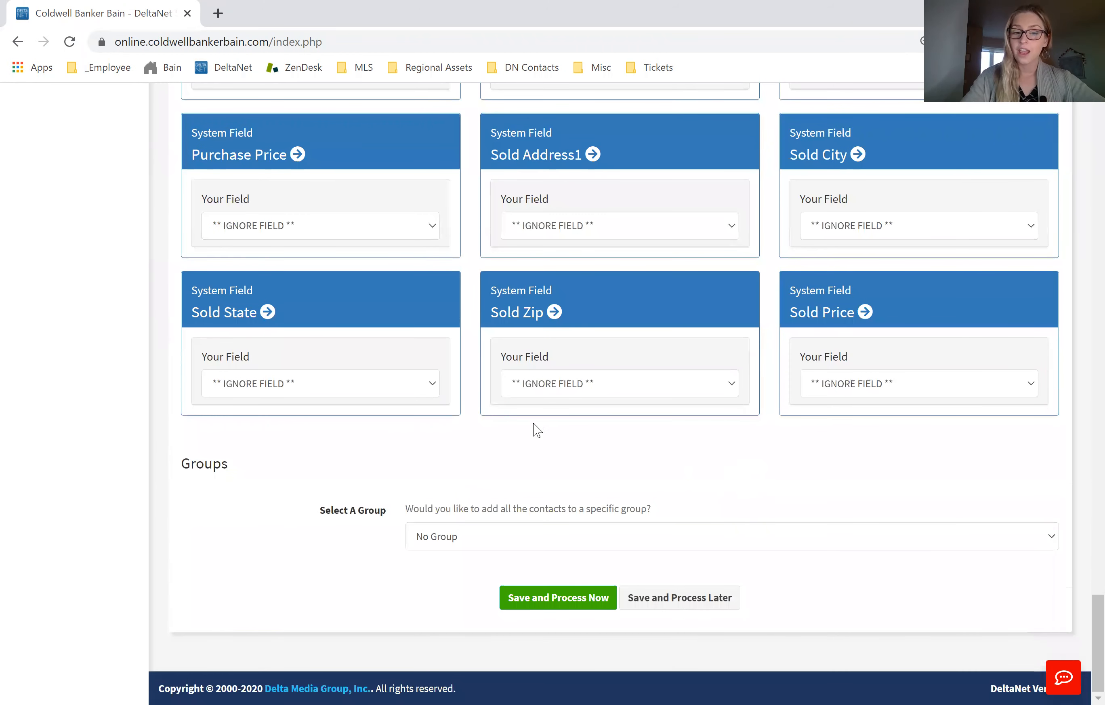
Step: Assign all imported contacts to a new group, named with the owner's first name followed by "'s Test Group"
double_click(190, 463)
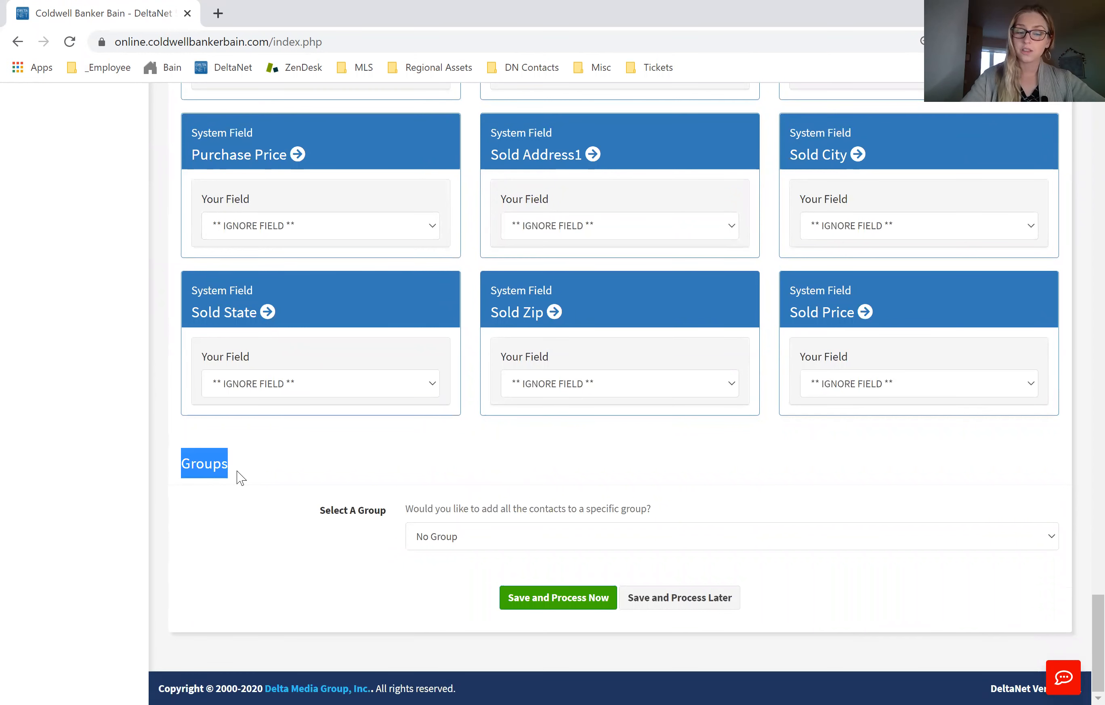
click(306, 549)
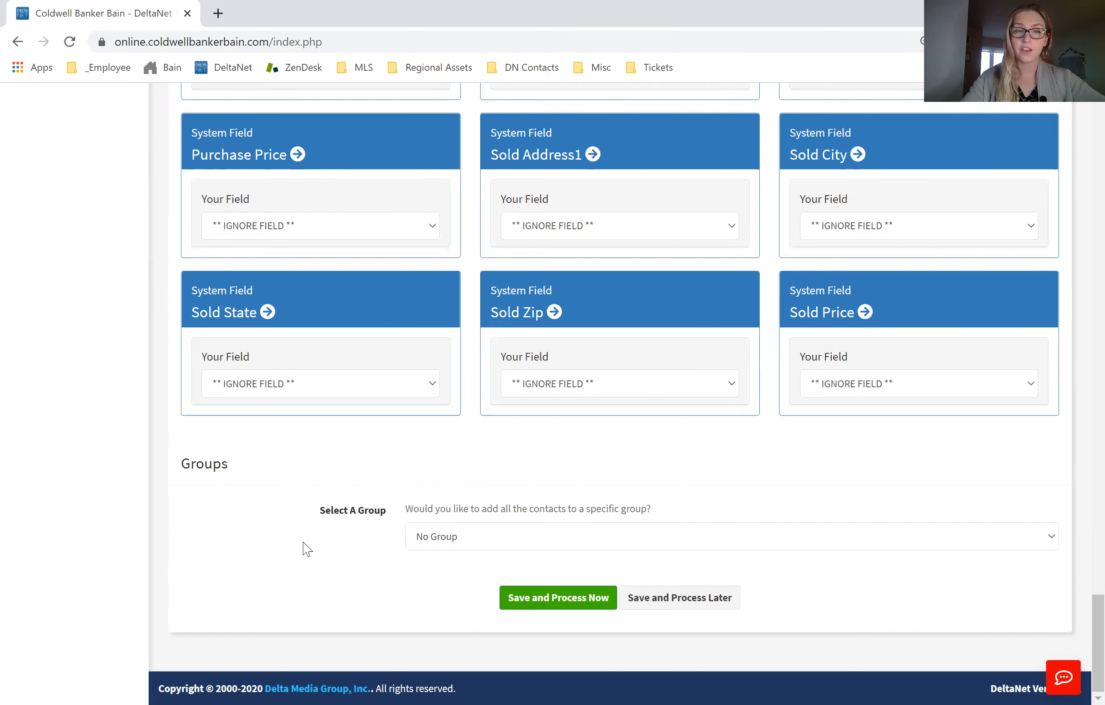
click(465, 548)
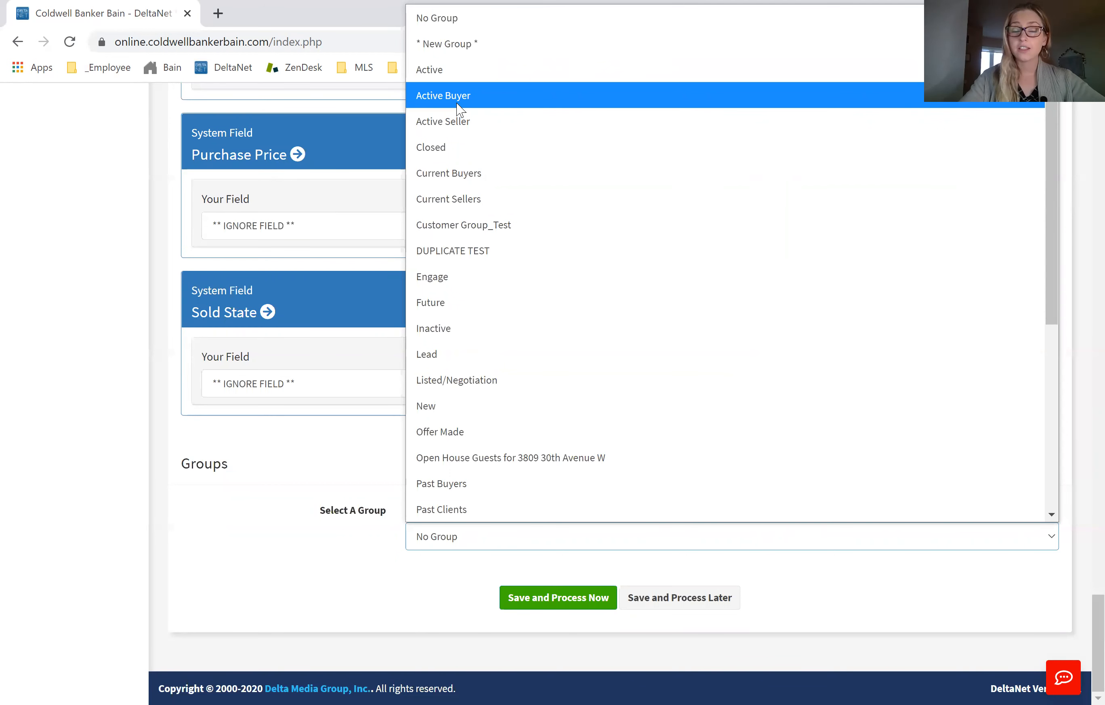
click(449, 45)
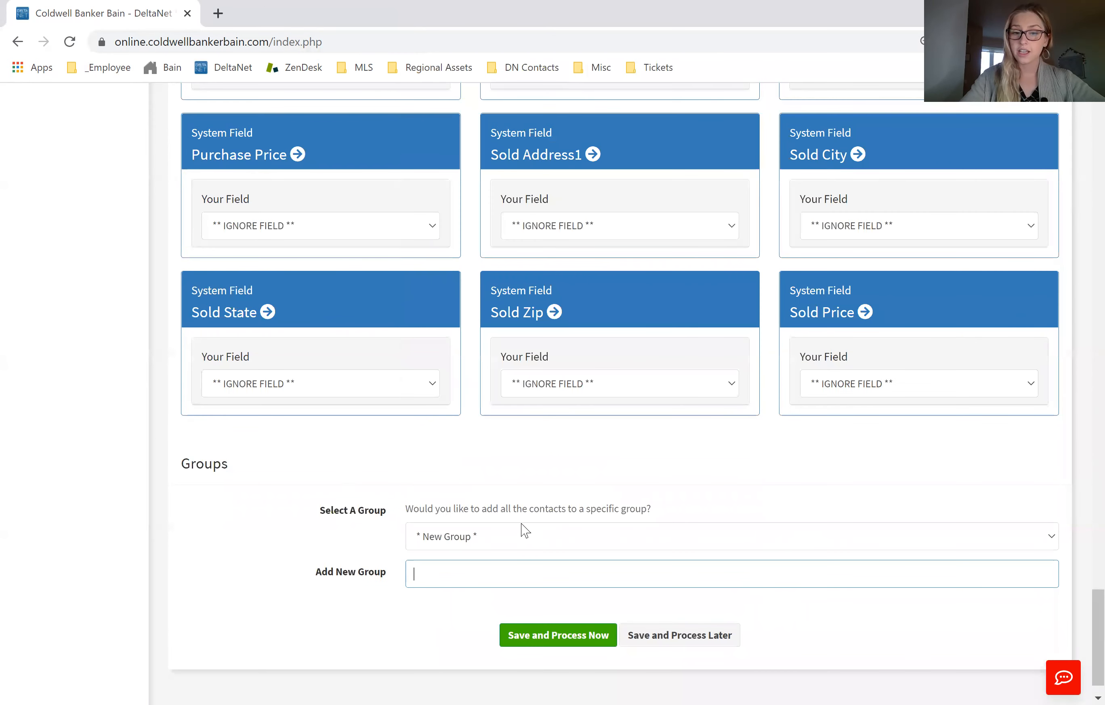
click(452, 572)
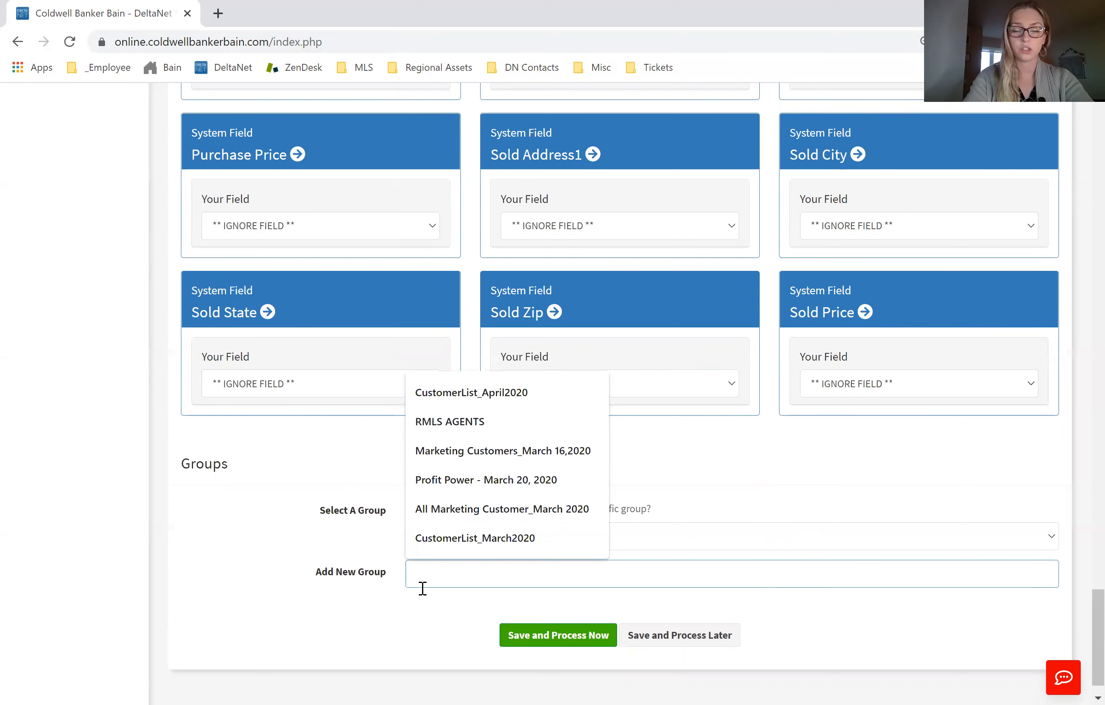
text(Jess)
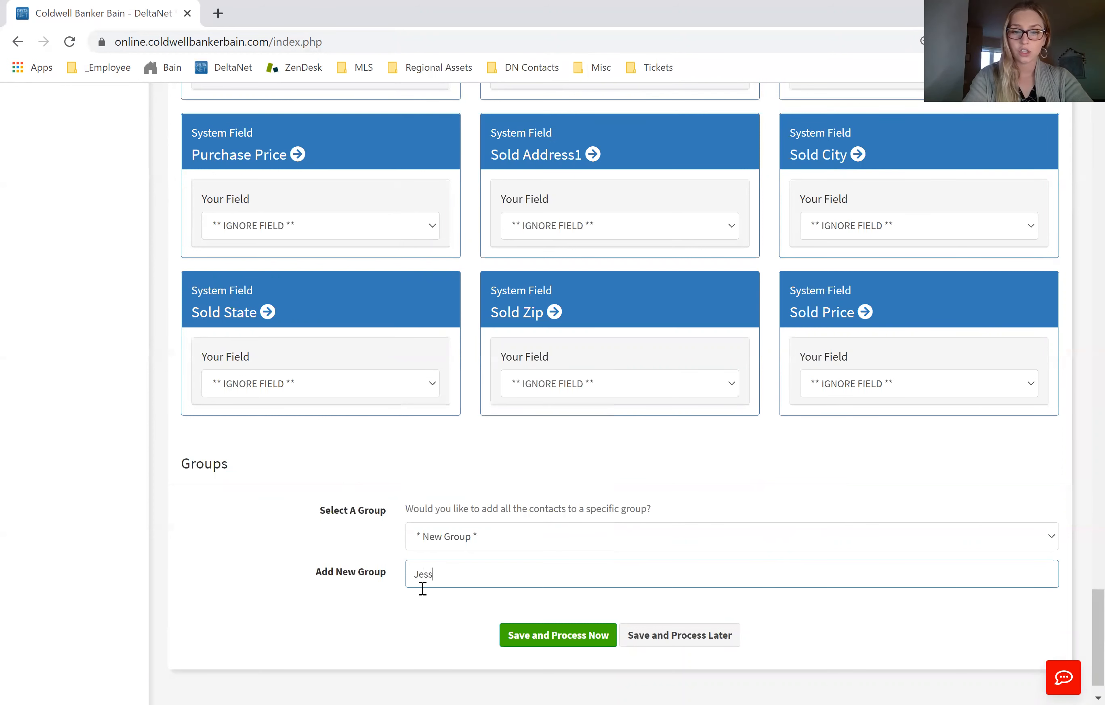
text(ica's Test Group)
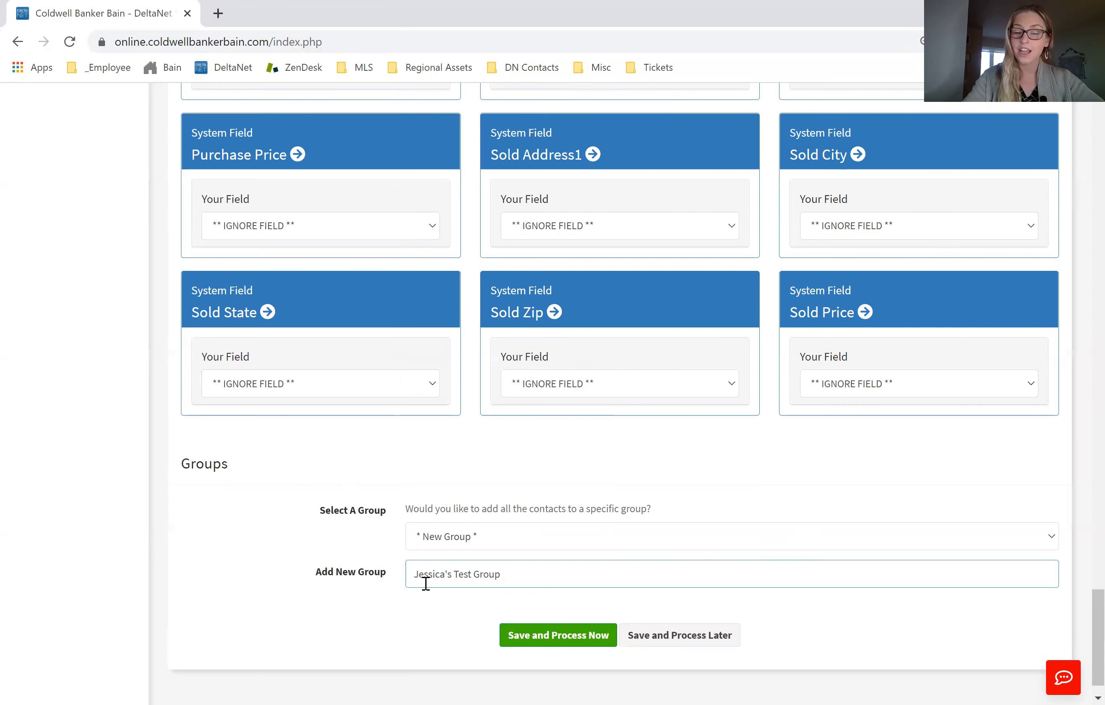
Step: Save the import options with immediate processing, and check the file's status among the uploaded customer imports
scroll(424, 576, down, 1)
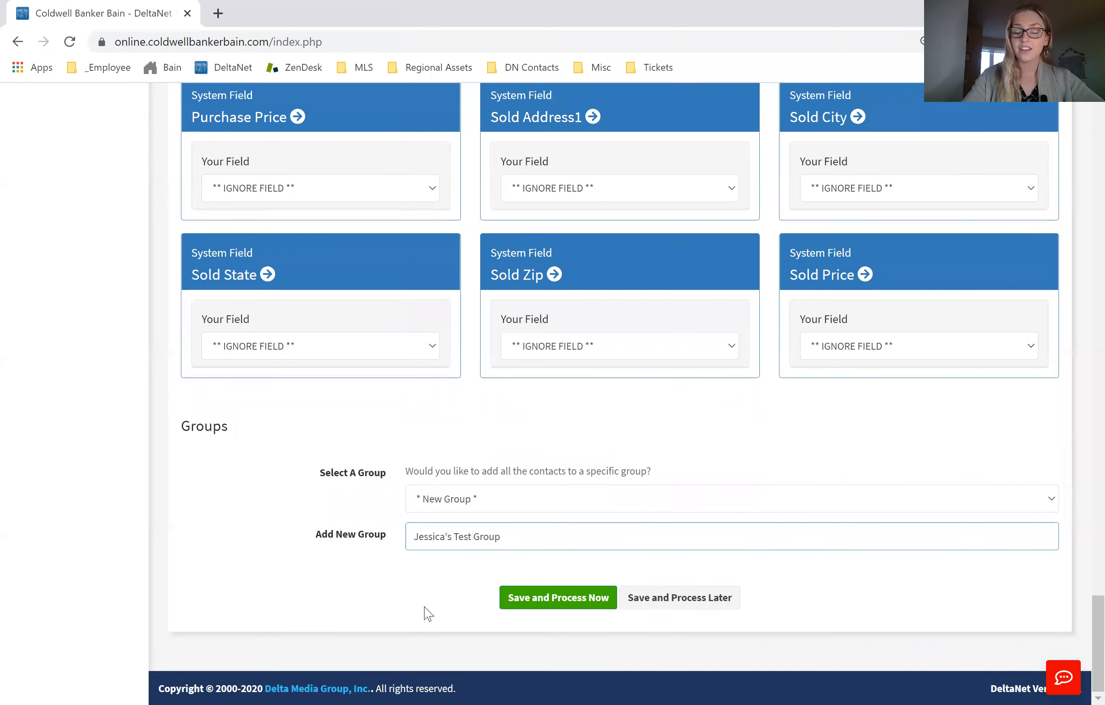
click(563, 599)
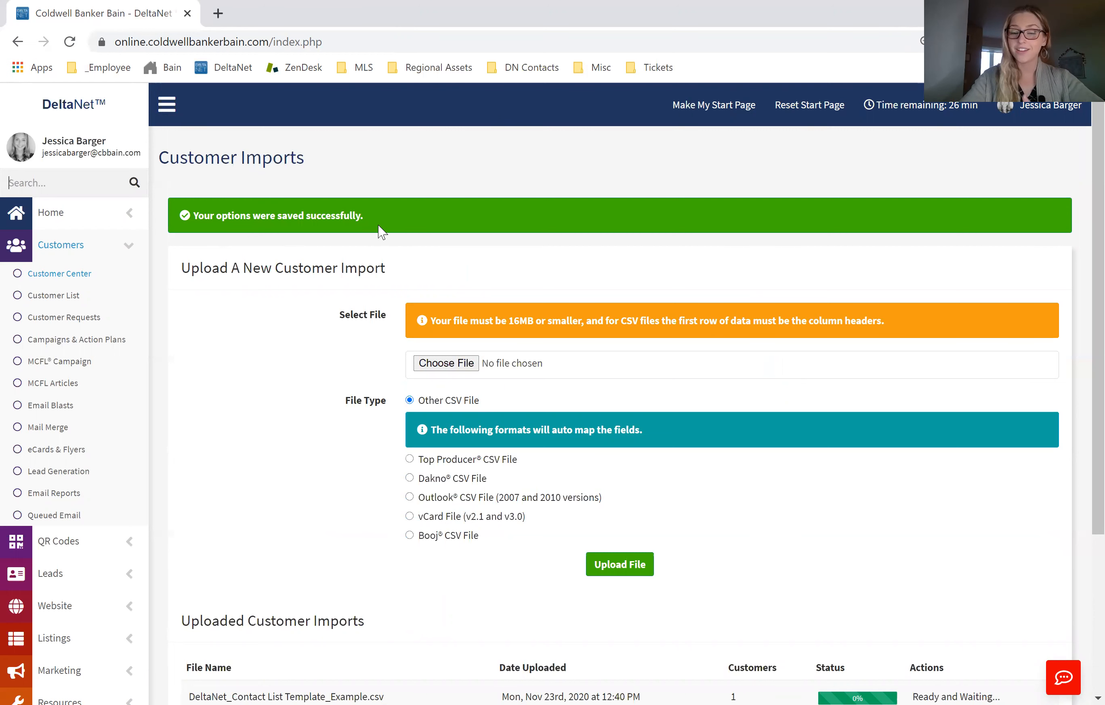
scroll(464, 269, down, 2)
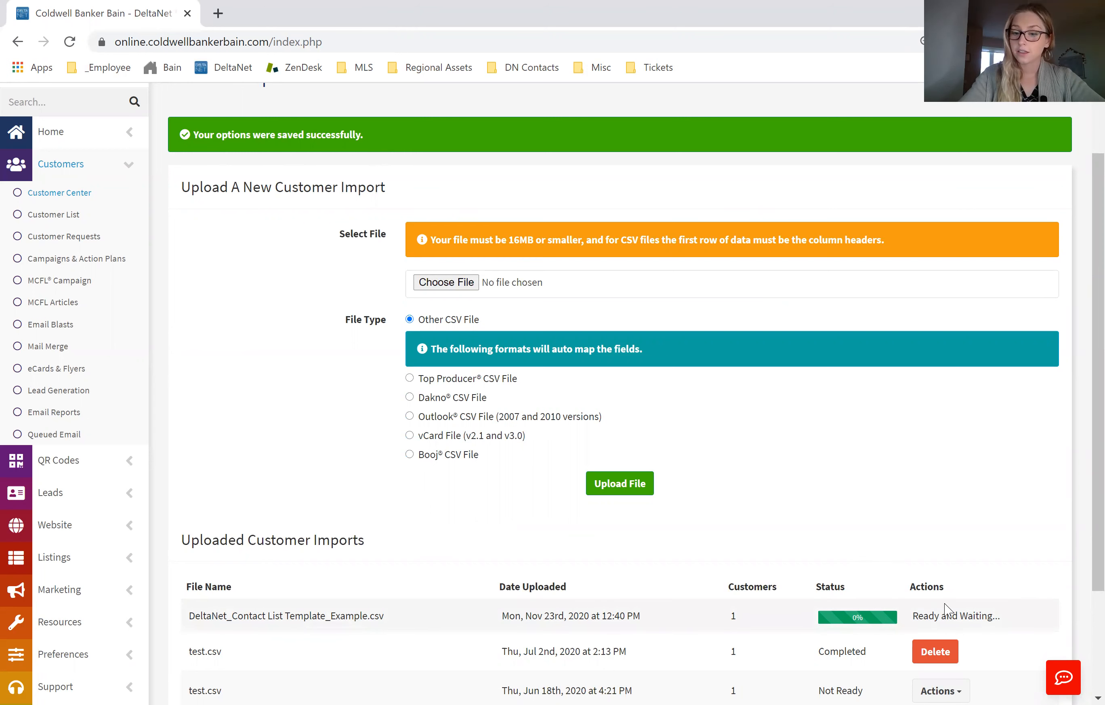
scroll(984, 613, down, 2)
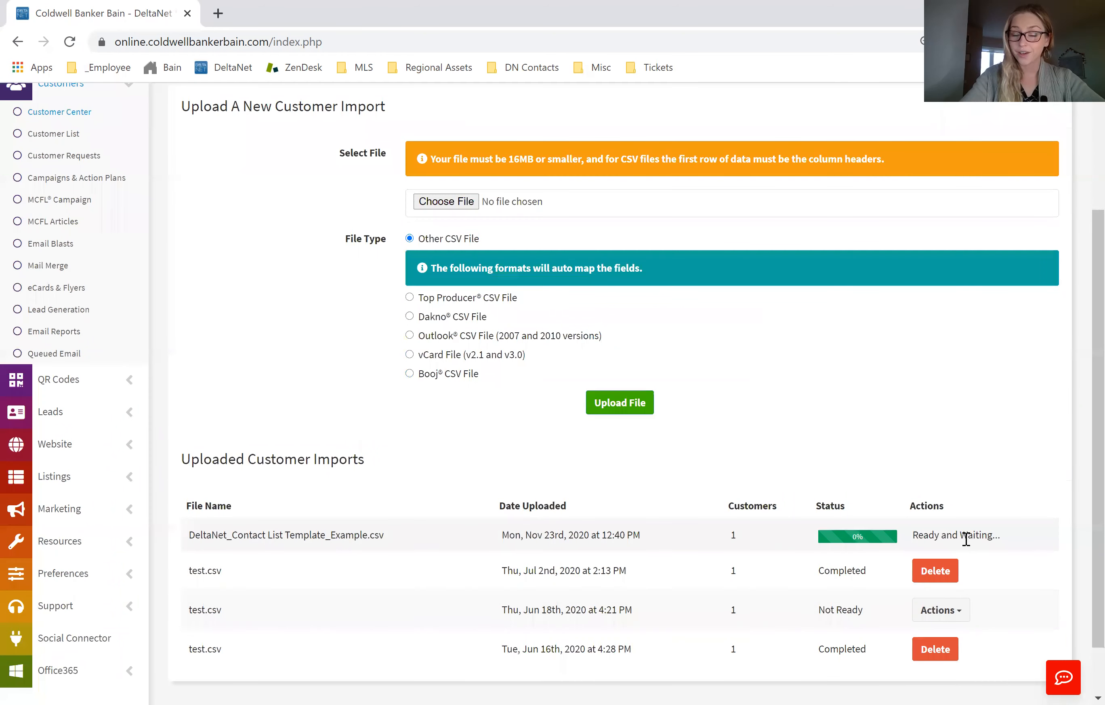
scroll(789, 502, up, 4)
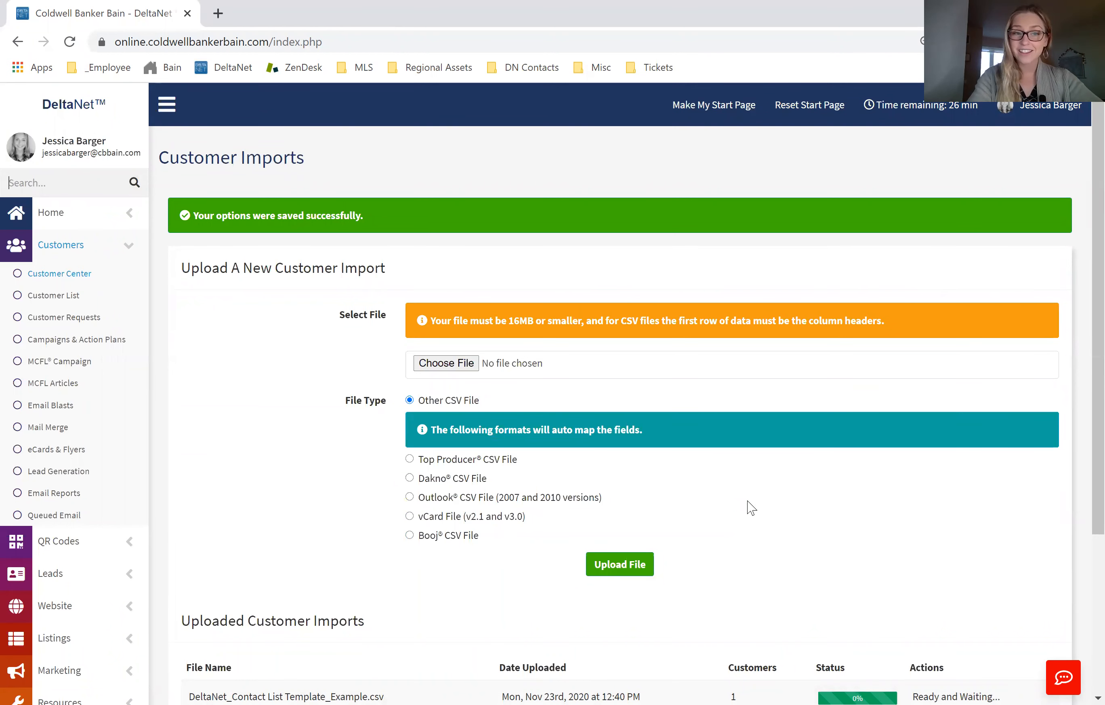
Step: Go back to the Customer Center
click(80, 280)
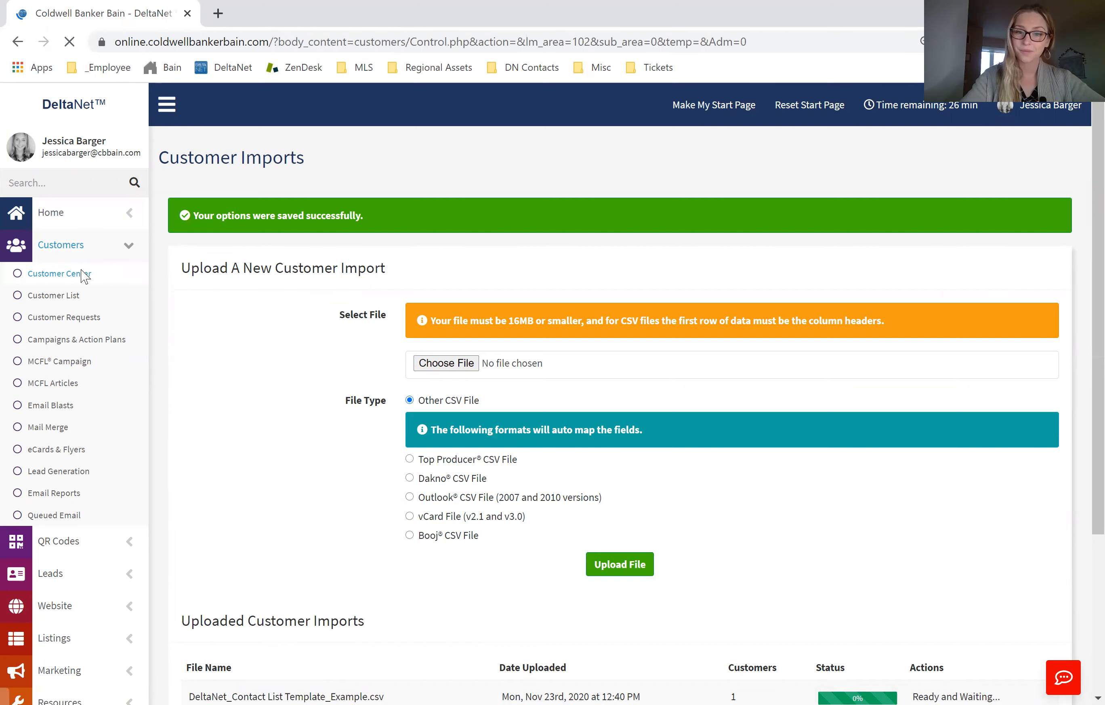